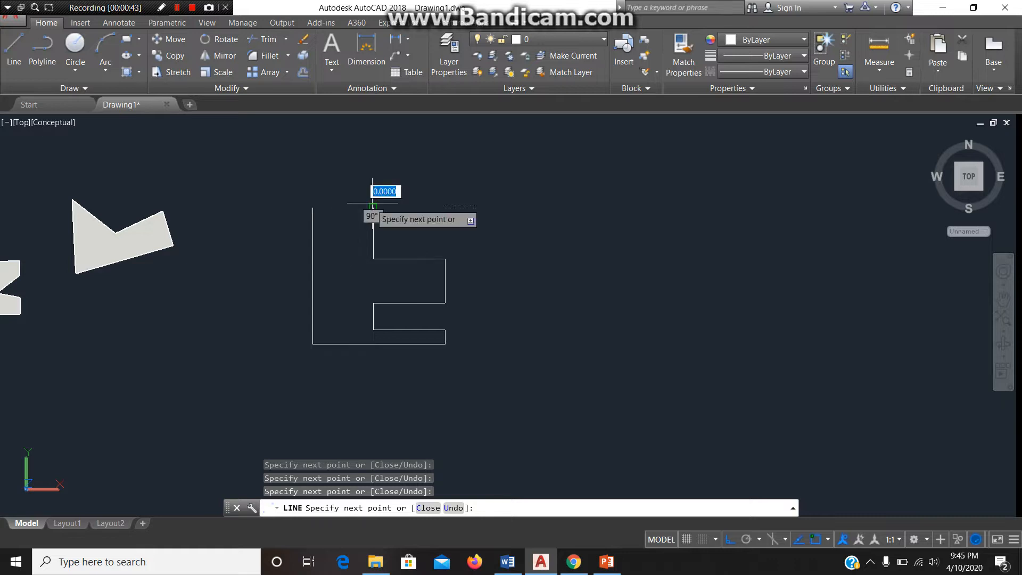
Close the stepped line profile at its upper-left corner and end the Line command.
left_click(313, 207)
key("Escape")
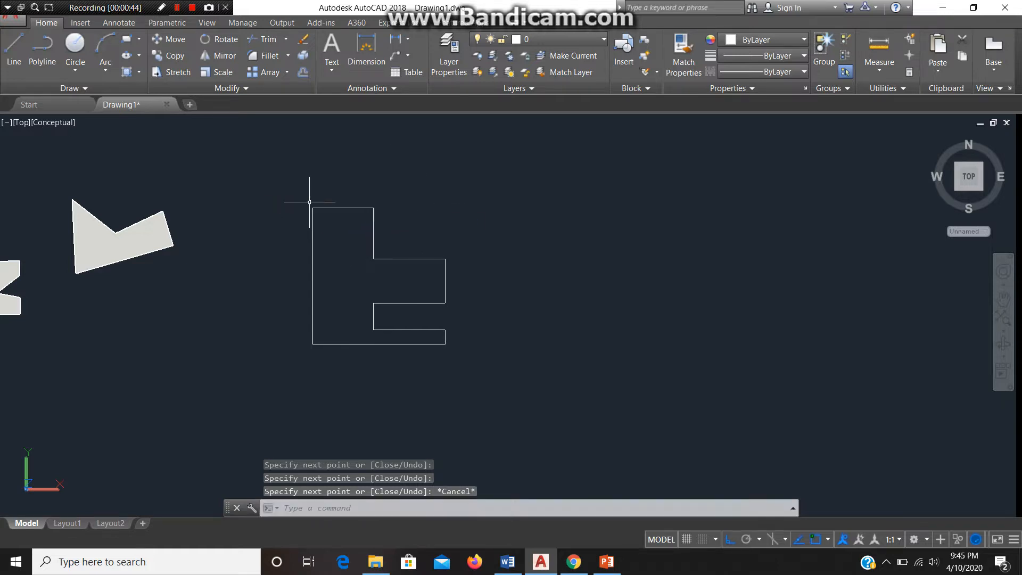
Start a polyline in the empty area beside the stepped profile with a vertical segment downward and a horizontal segment to the right.
left_click(47, 50)
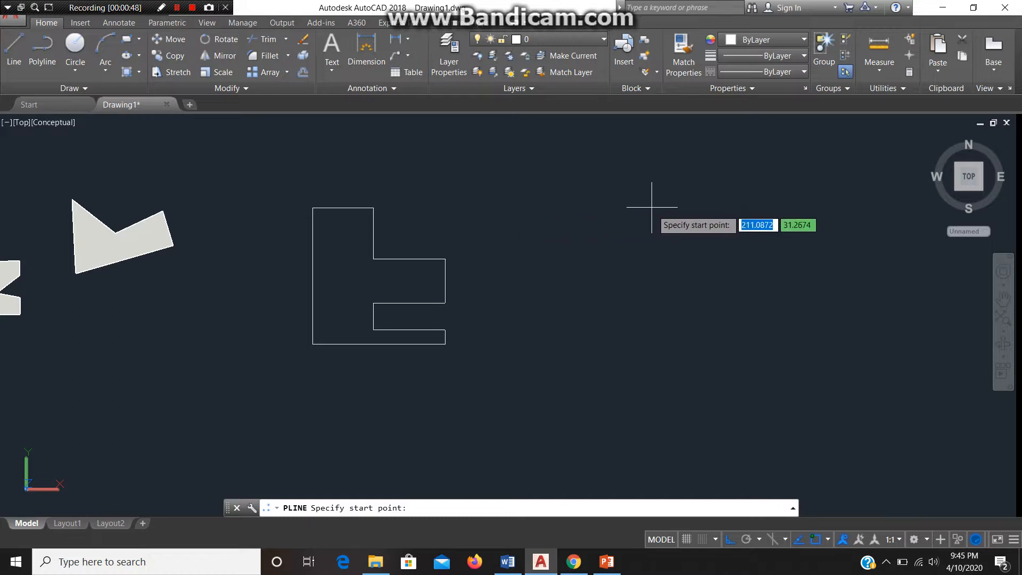
scroll(638, 229, "down", 4)
middle_click_drag(639, 230, 539, 231)
scroll(537, 233, "up", 3)
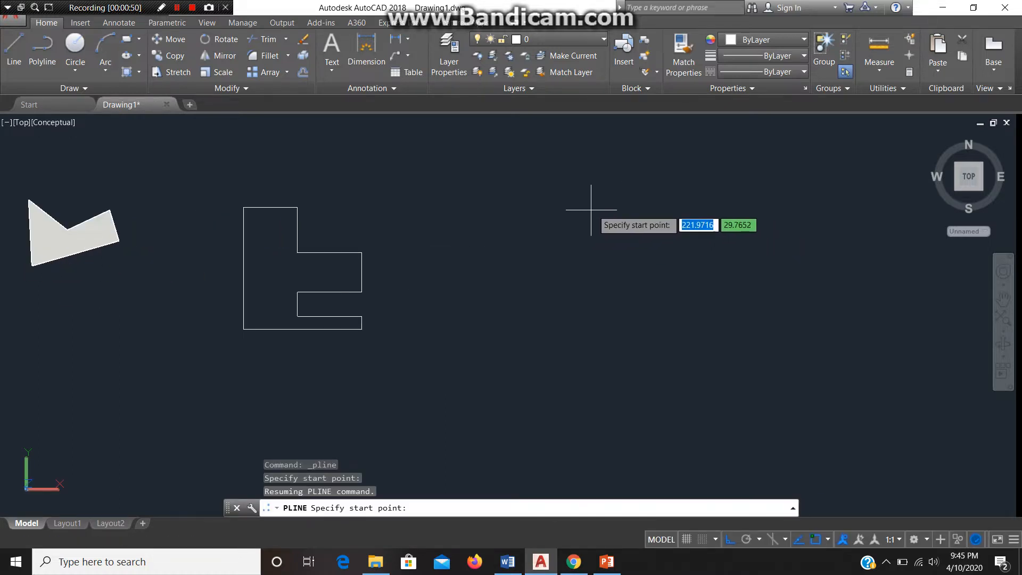
scroll(556, 238, "down", 2)
left_click(606, 221)
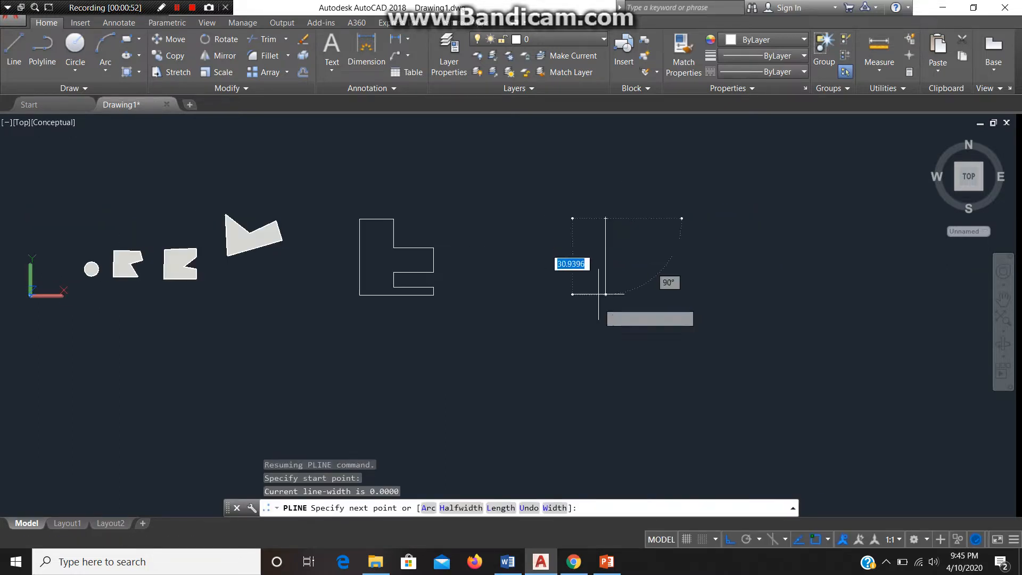
left_click(612, 310)
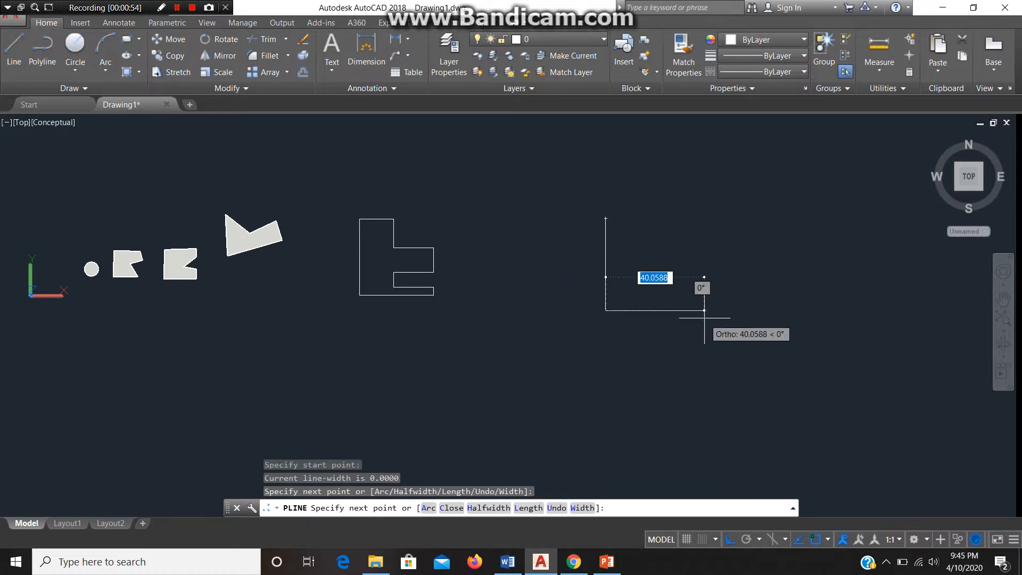
left_click(740, 310)
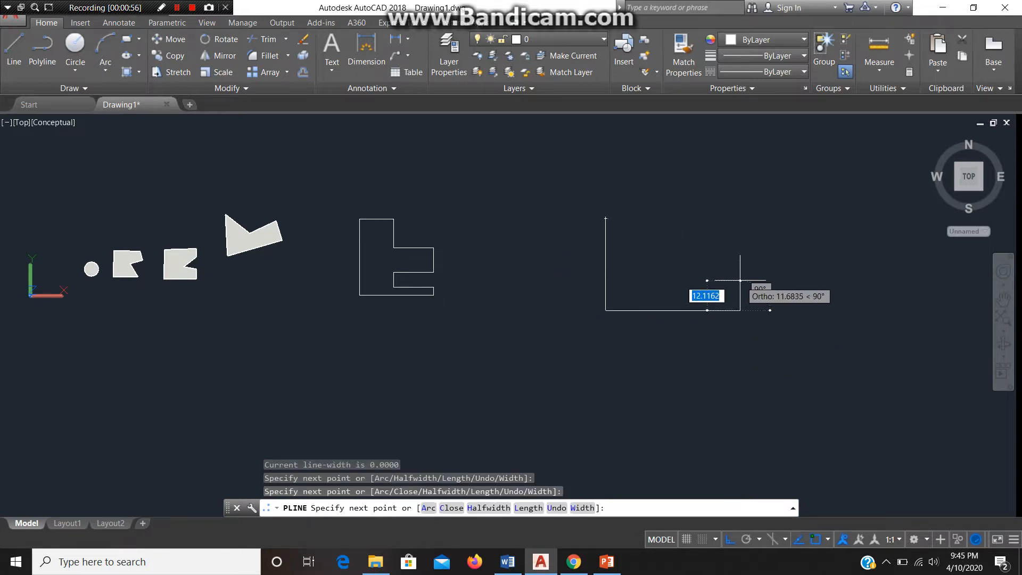
Continue the polyline with a half-circle arc curving up at the lower right end and a shorter straight segment back left.
type("A")
key("Return")
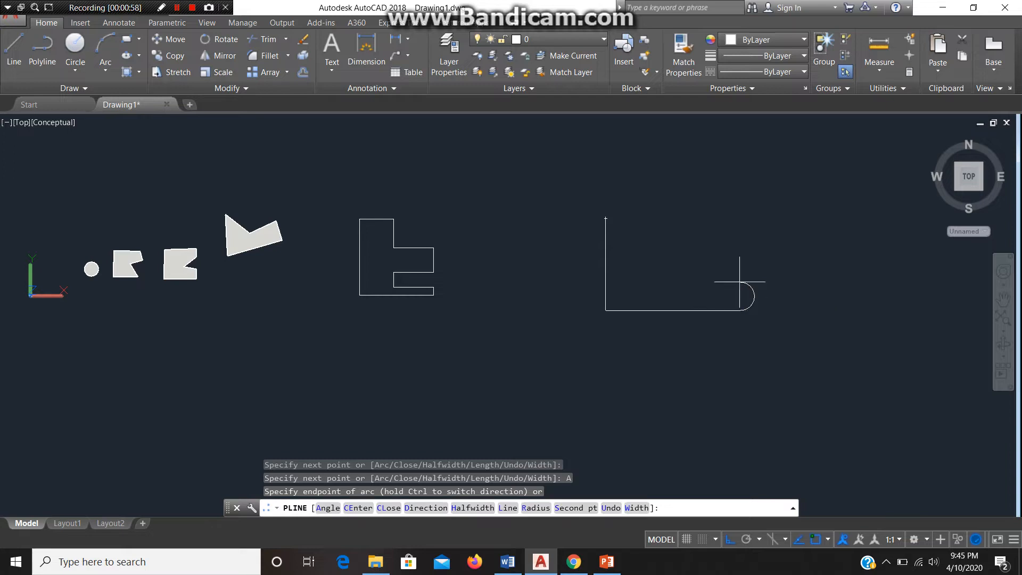
type("L")
key("Return")
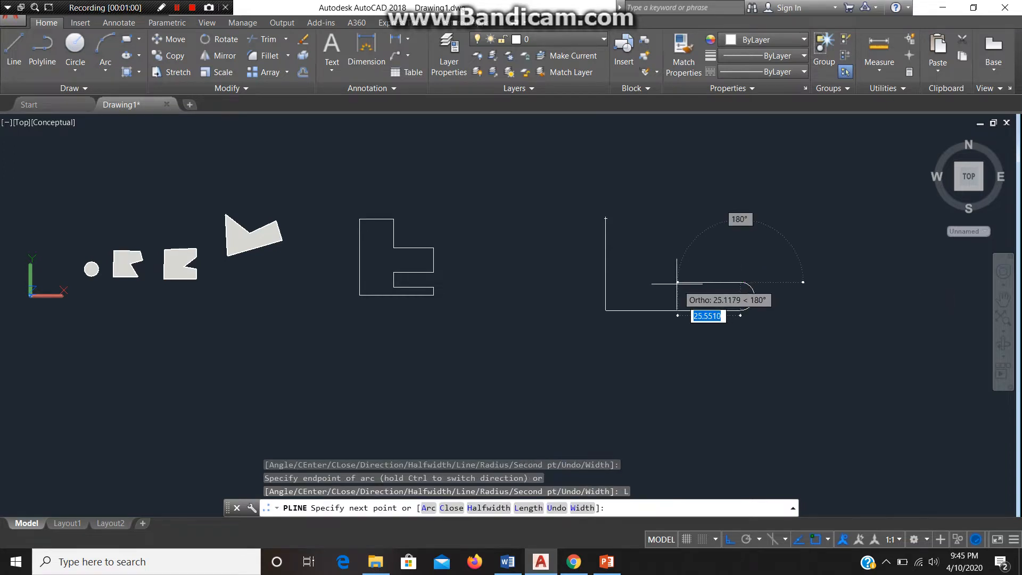
scroll(685, 284, "up", 2)
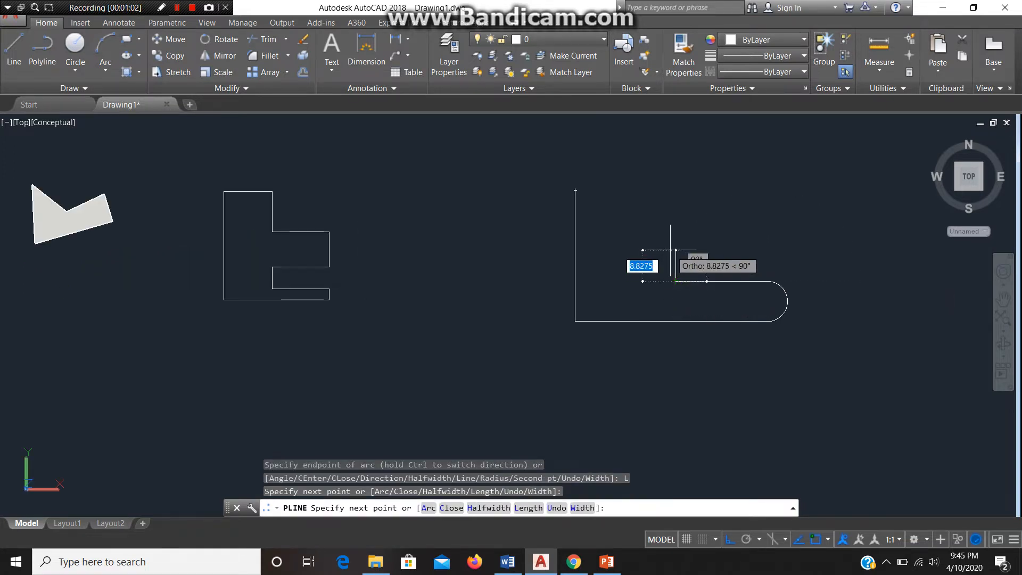
Extend the polyline with an inner left arc, a straight segment right, an outer right arc and a straight segment back left.
type("A")
key("Return")
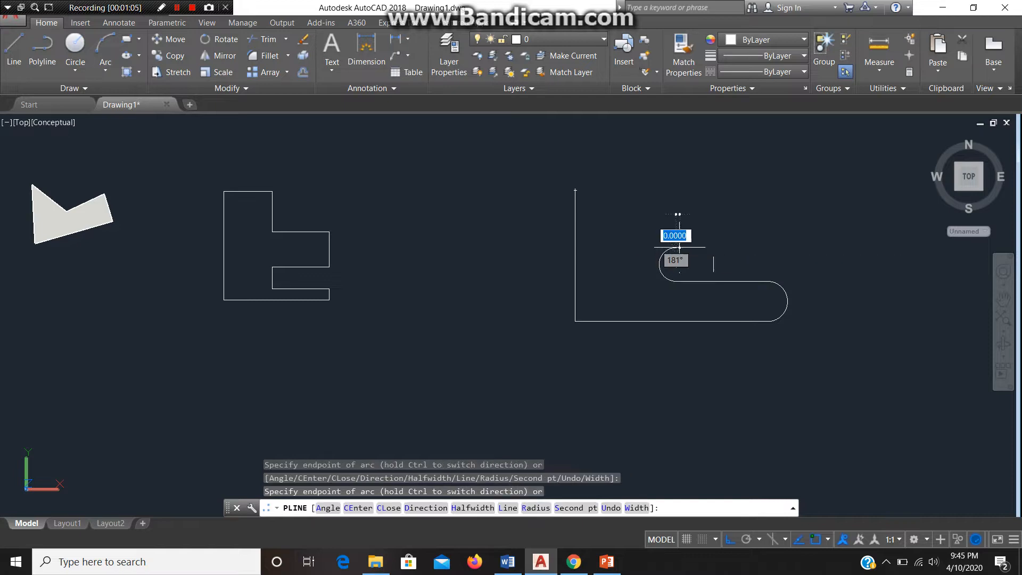
type("L")
key("Return")
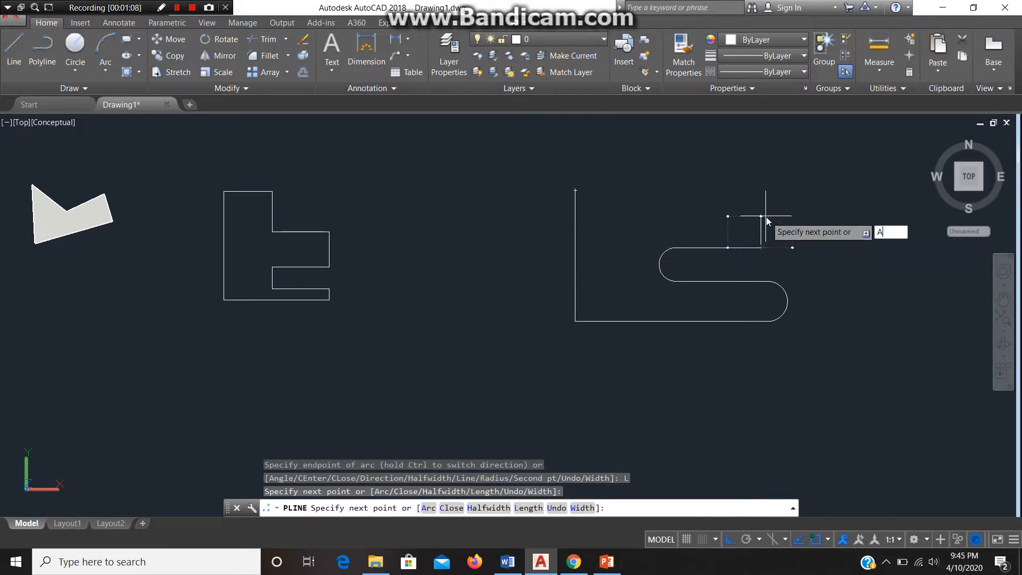
key("Return")
left_click(760, 212)
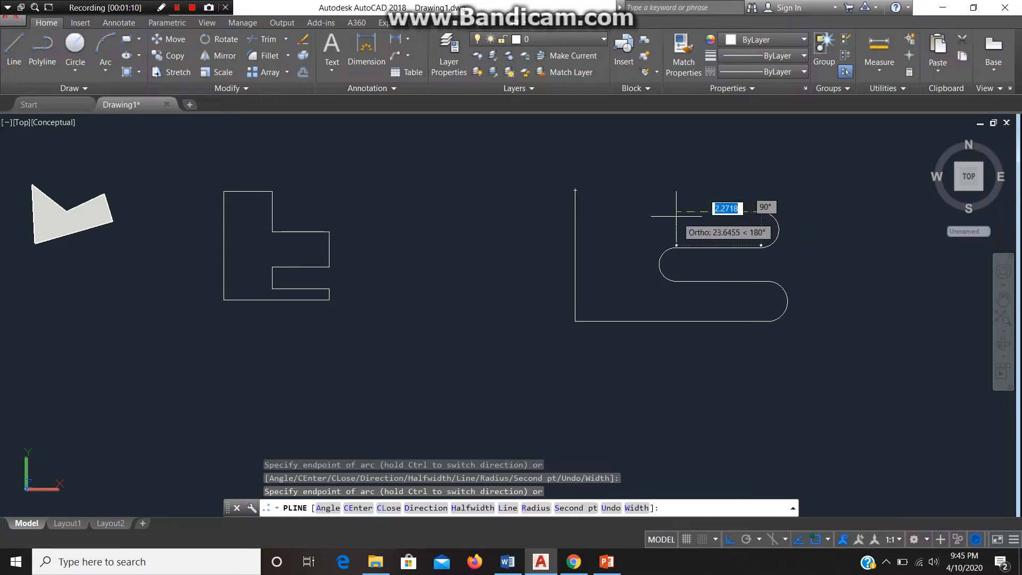
type("L")
key("Return")
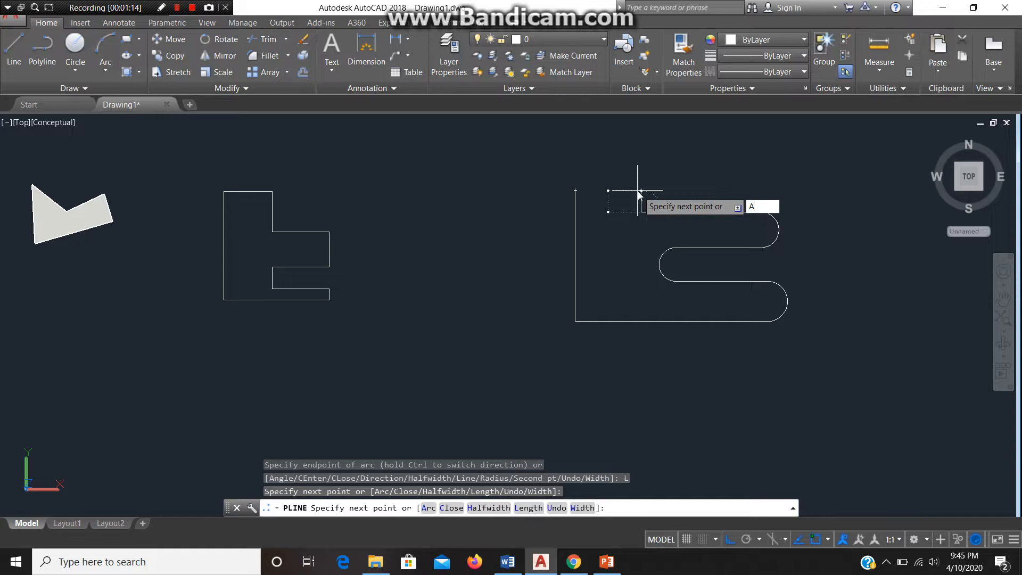
Add the upper inner arc on the polyline's left side and a straight segment about 35 units long to the right.
type("A")
key("Return")
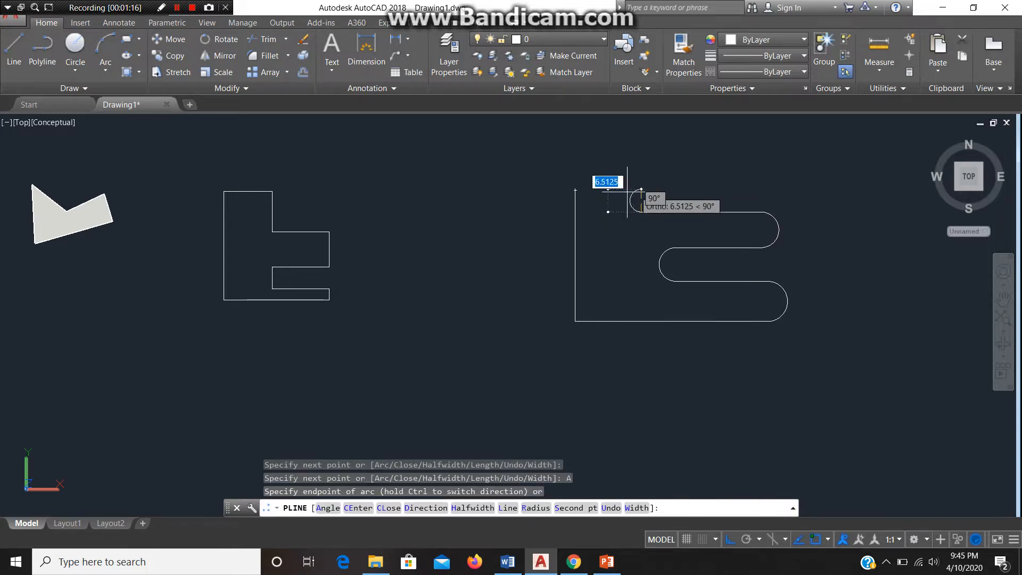
left_click(642, 186)
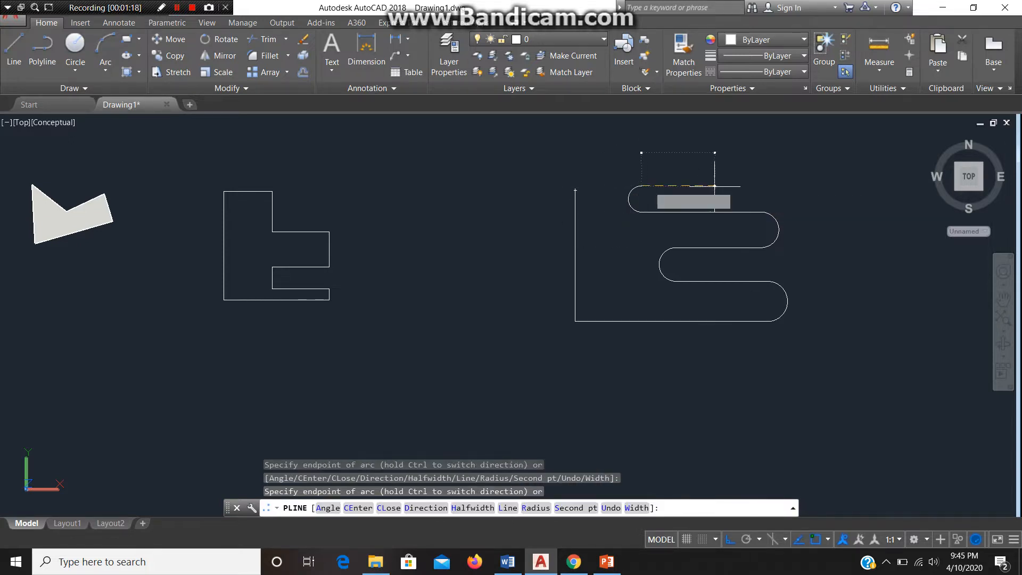
type("L")
key("Return")
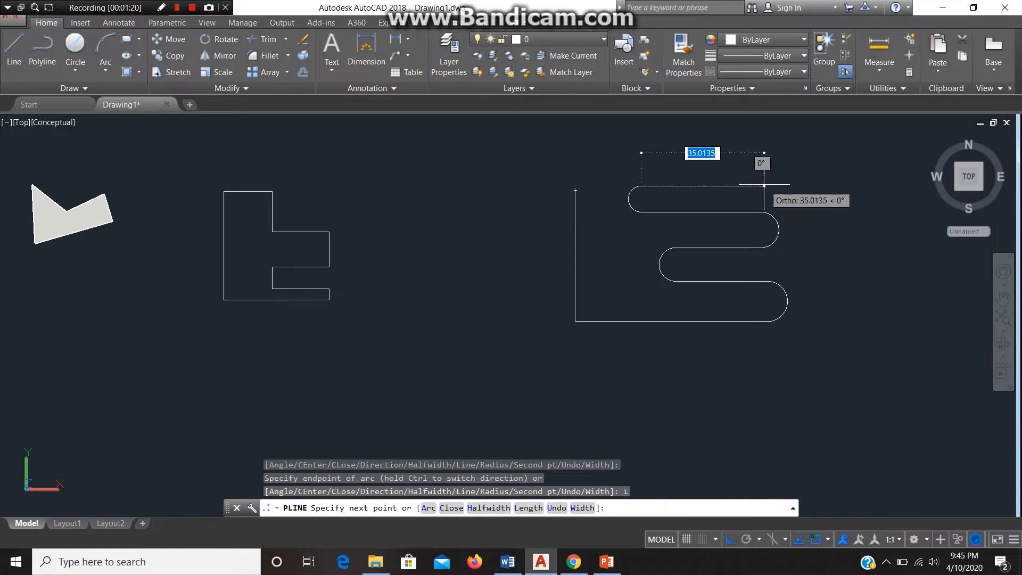
Finish the polyline with a top right arc, a straight segment above the start point and a vertical segment closing onto that point.
type("A")
key("Return")
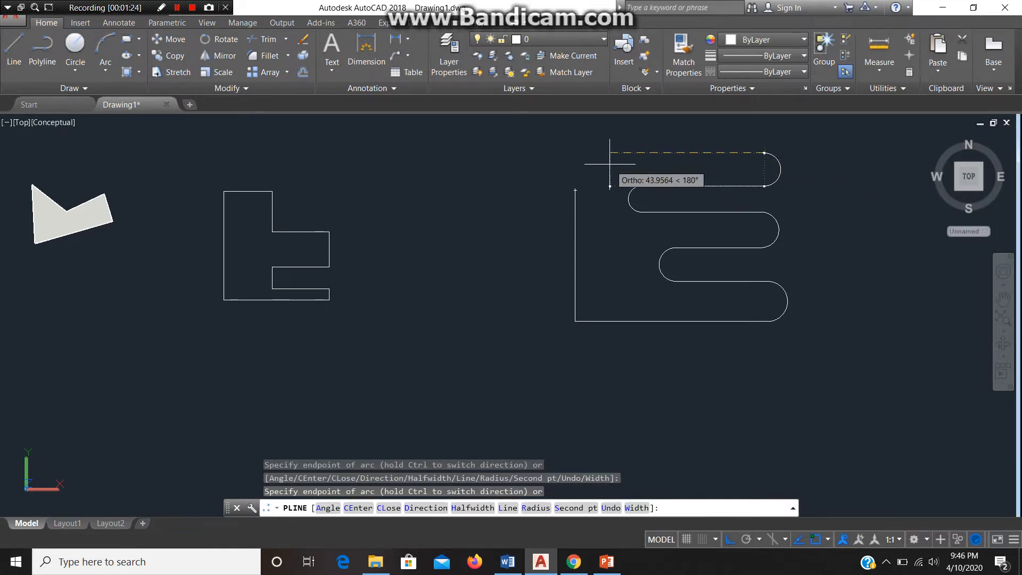
type("L")
key("Return")
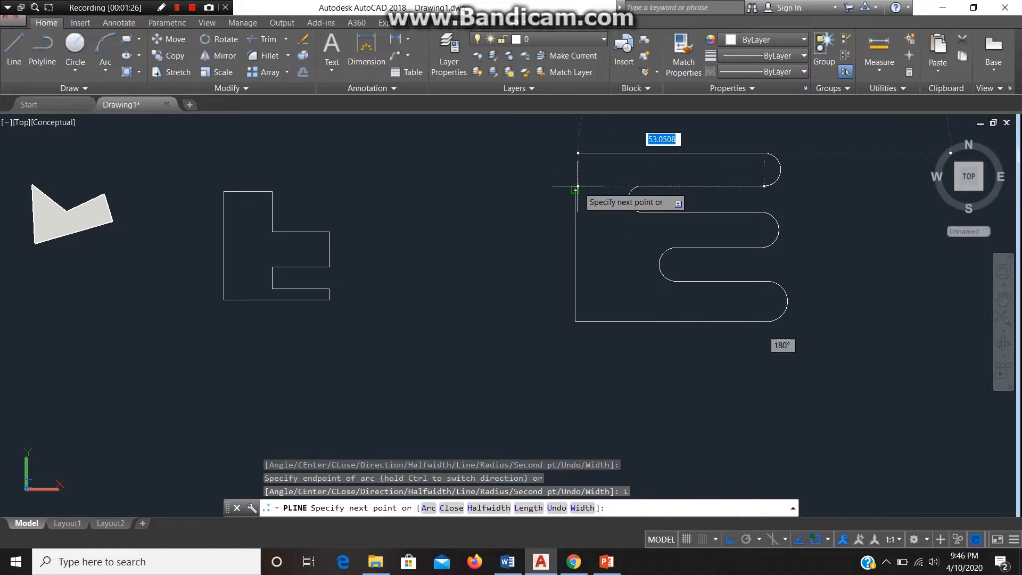
left_click(576, 164)
left_click(575, 190)
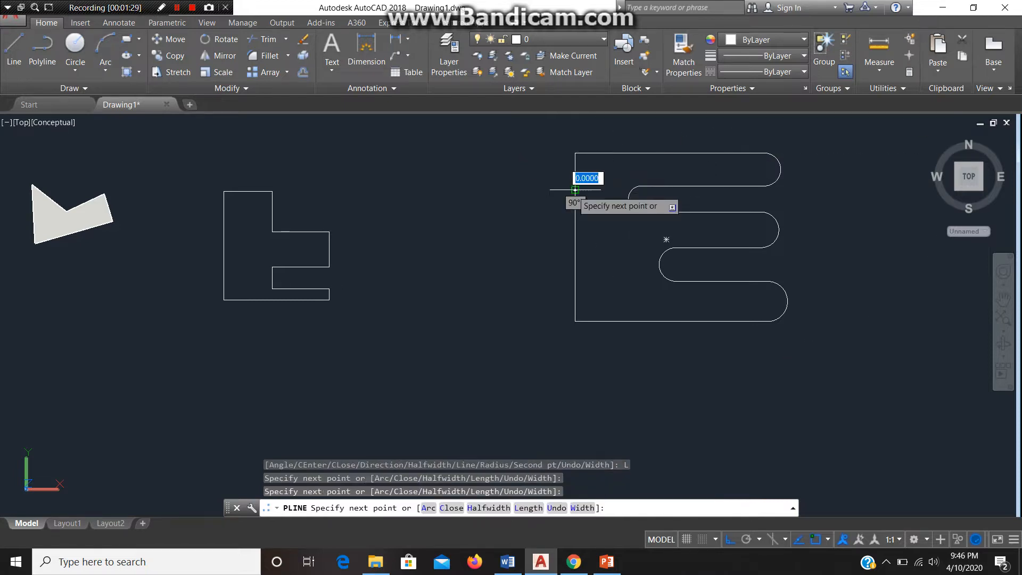
key("Escape")
Draw an open S-shaped spline beside the rounded polyline profile with Ortho mode off.
scroll(561, 200, "down", 5)
middle_click_drag(541, 217, 405, 246)
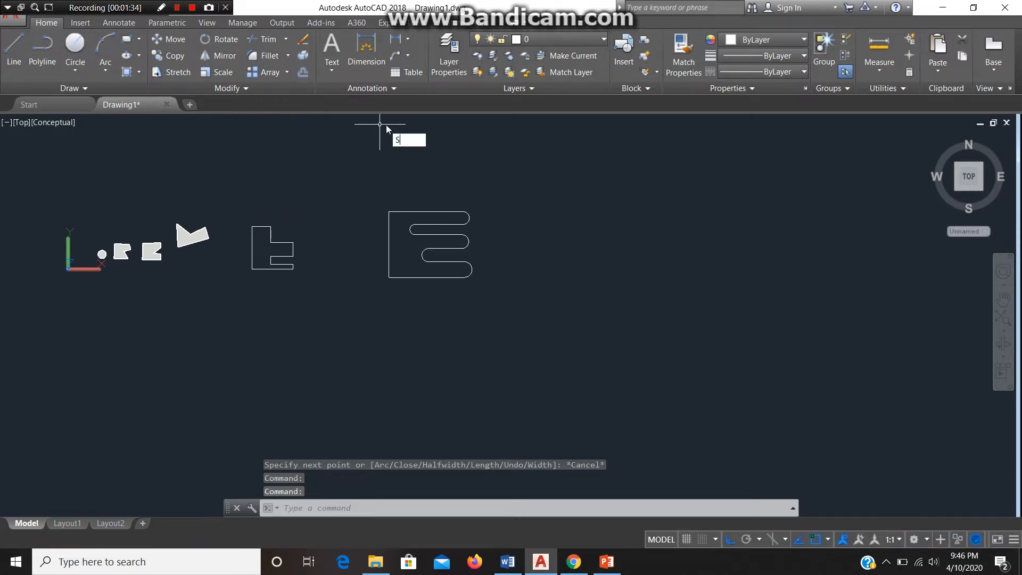
type("PL")
key("Return")
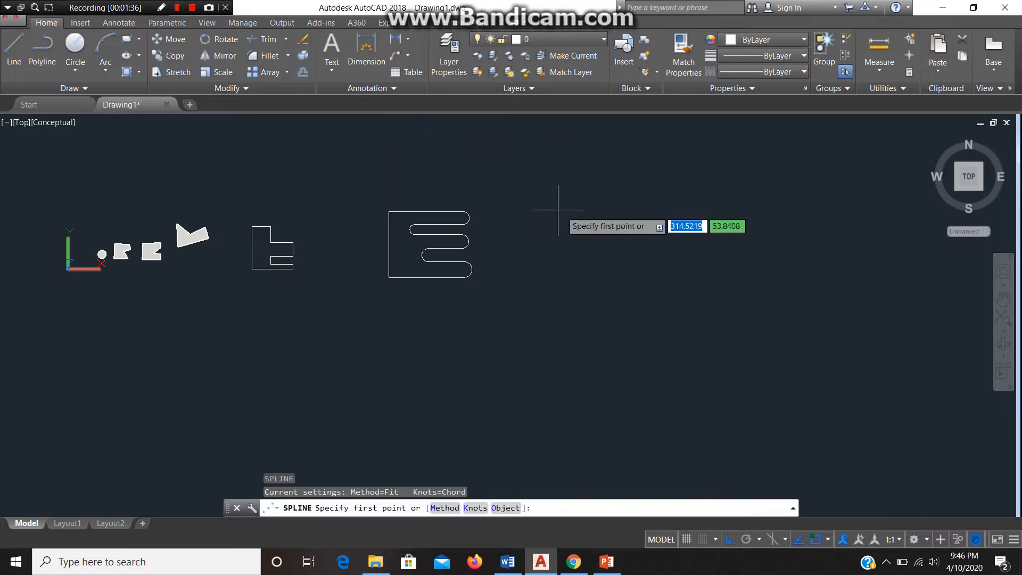
scroll(572, 221, "up", 2)
left_click(623, 209)
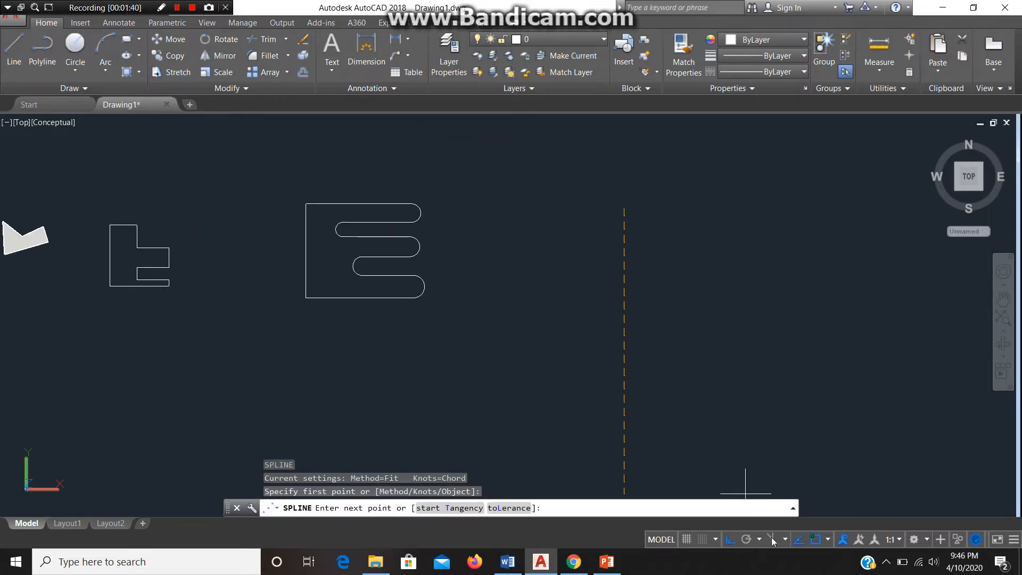
left_click(729, 540)
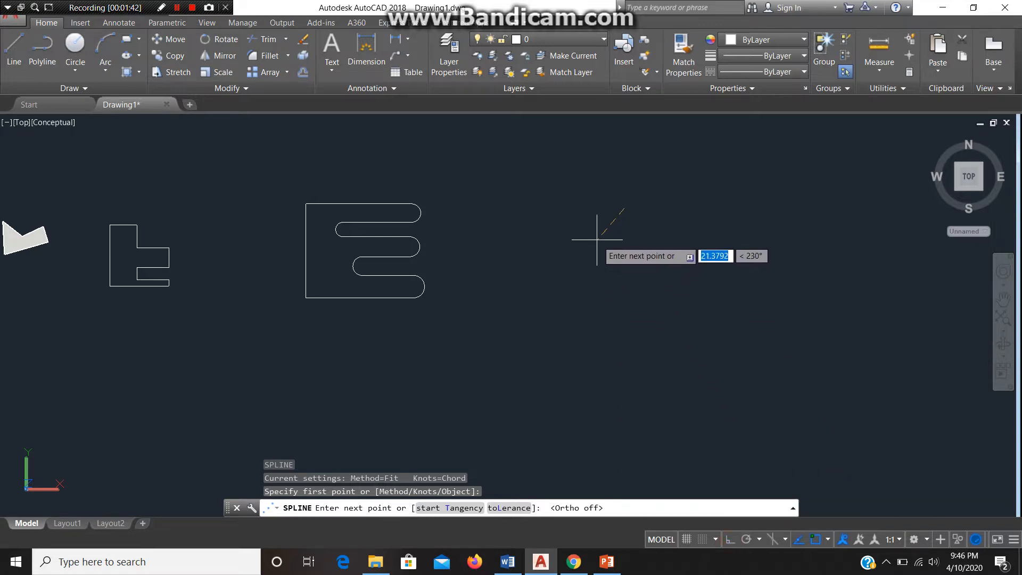
left_click(621, 274)
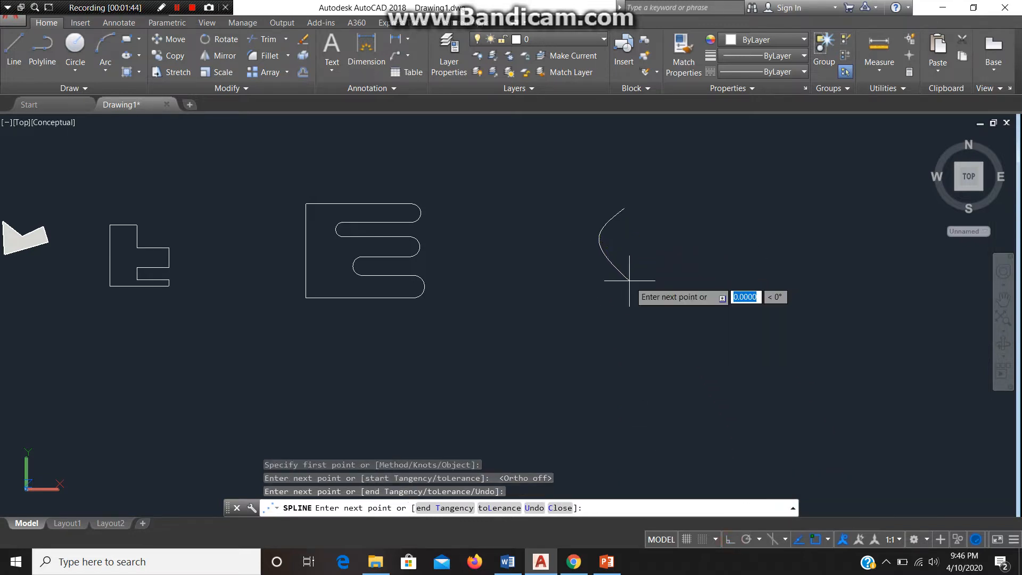
left_click(607, 317)
right_click(609, 318)
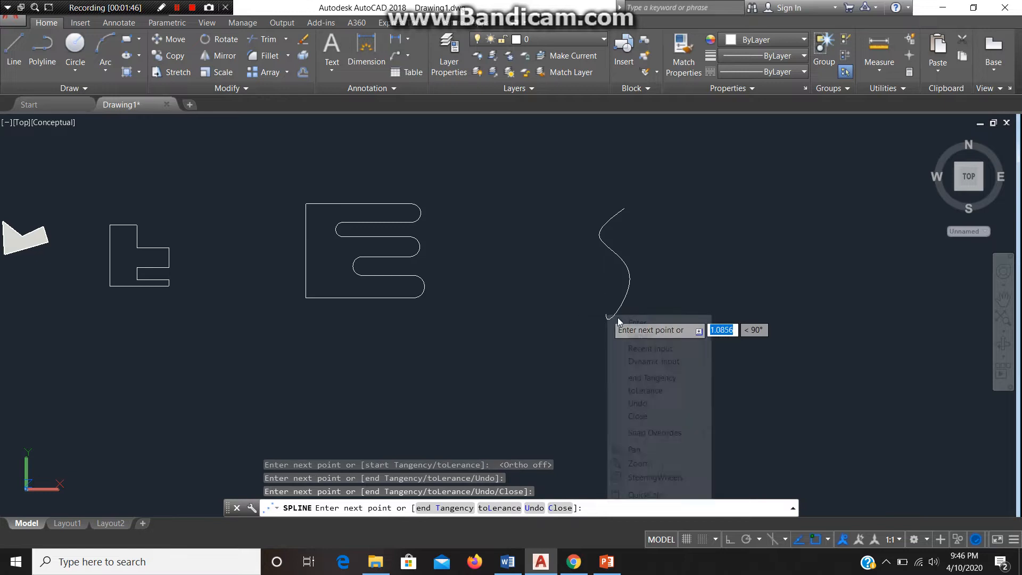
left_click(626, 321)
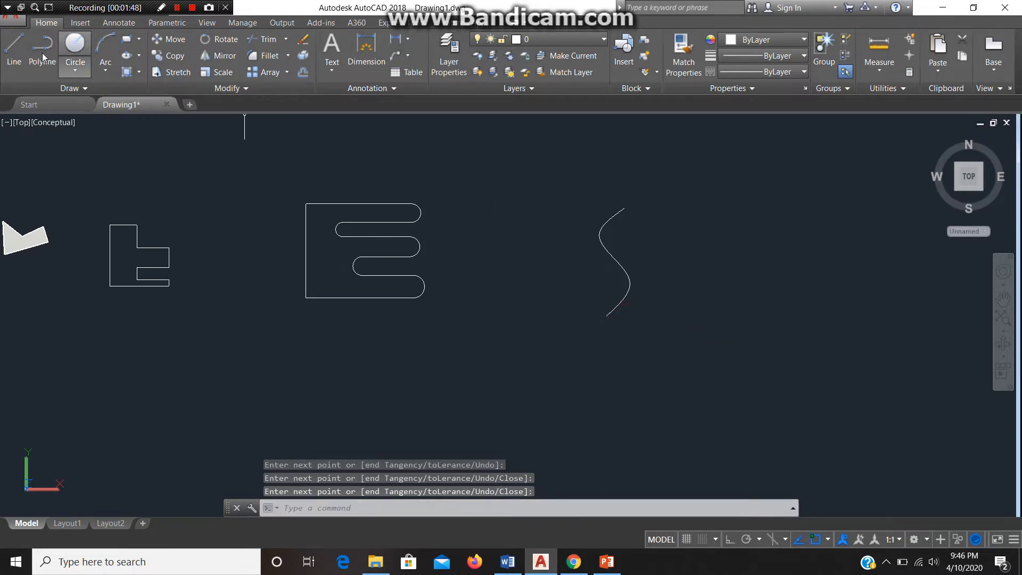
Draw a short horizontal line leftward from the lower end of the spline with Ortho mode on.
left_click(14, 56)
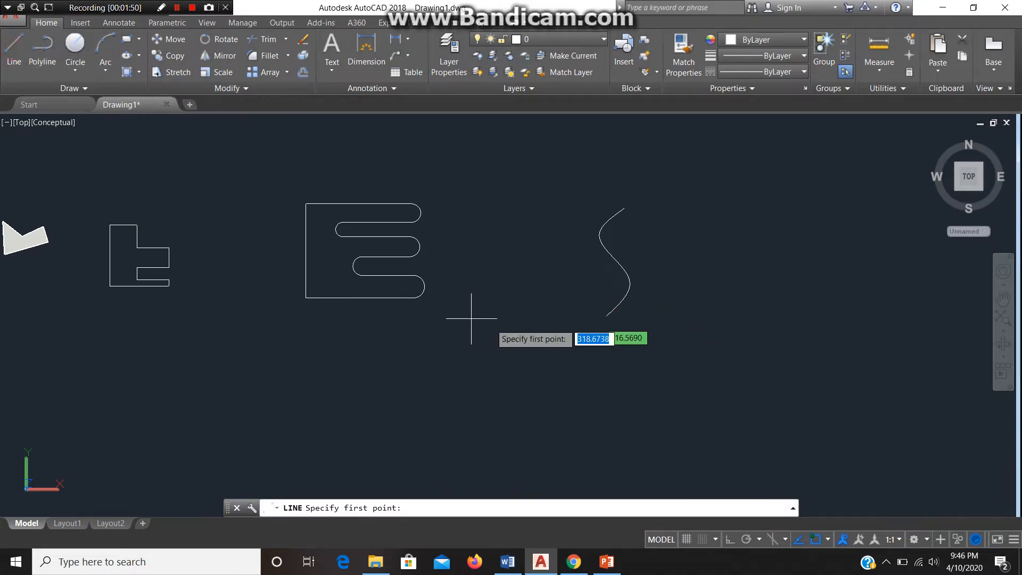
left_click(607, 316)
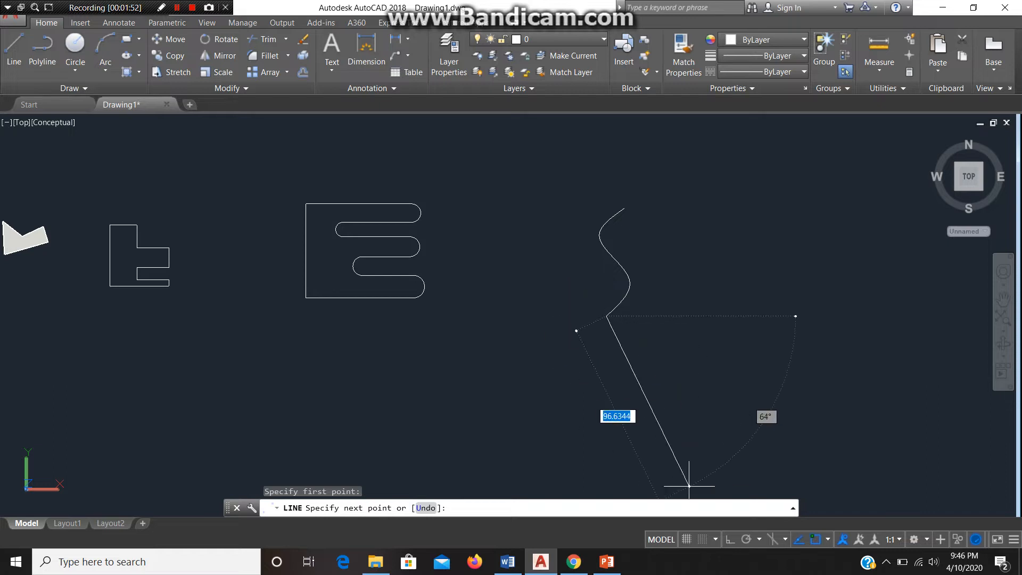
left_click(730, 539)
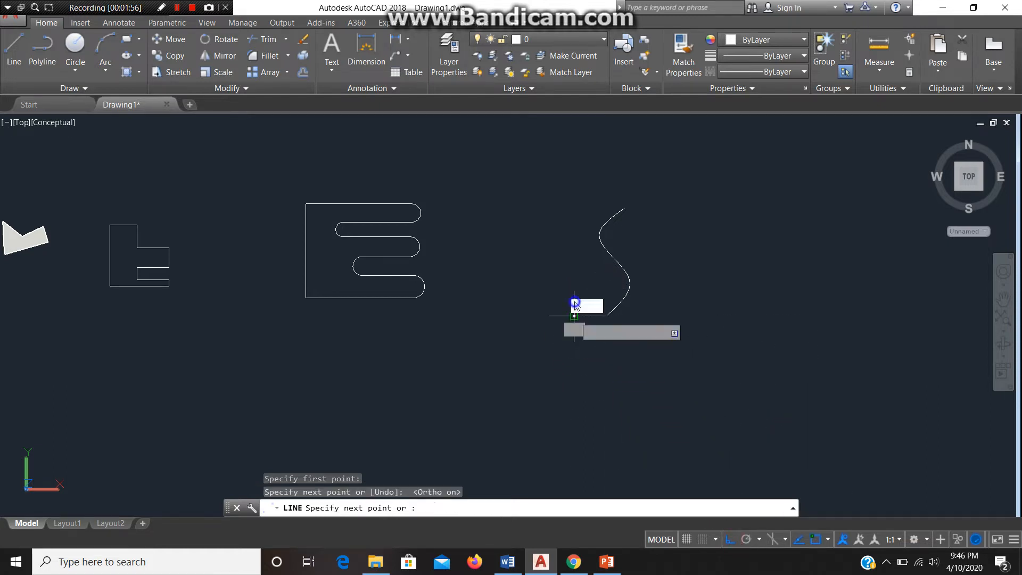
right_click(592, 307)
left_click(609, 316)
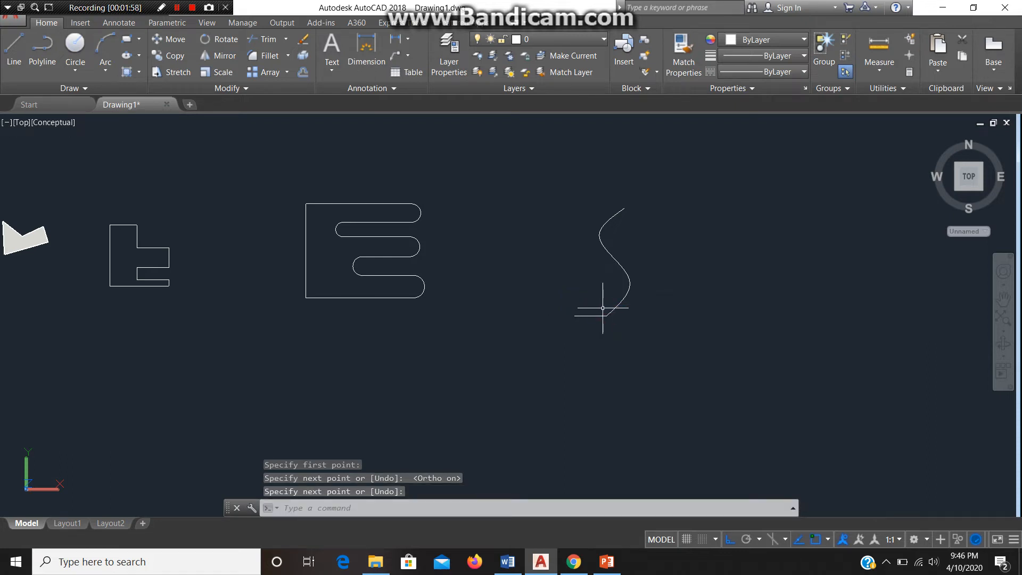
Revolve the closed stepped line profile 270 degrees about its left vertical edge, picking the axis from lower to upper corner.
middle_click_drag(436, 302, 487, 303)
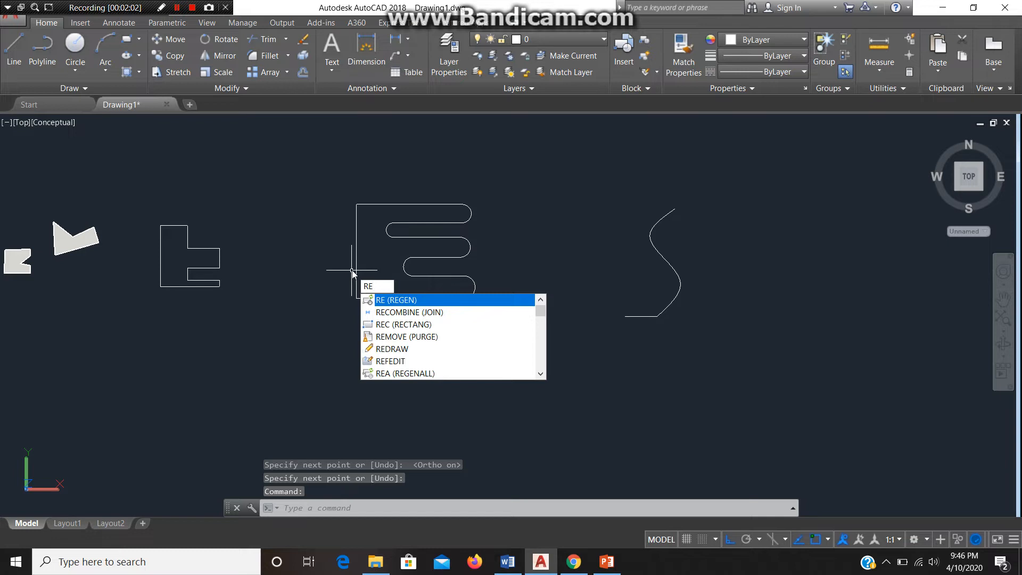
type("v")
key("Return")
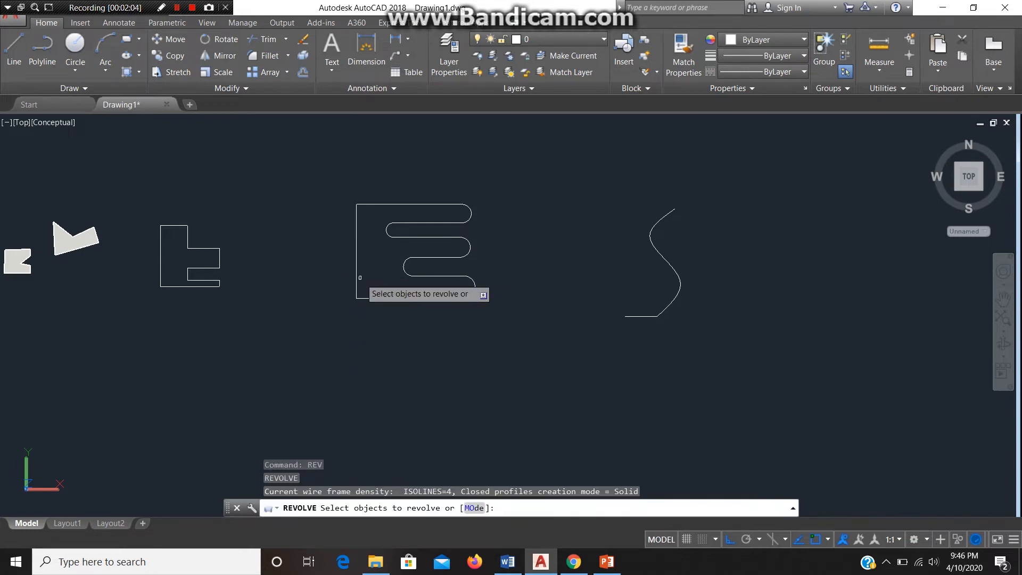
left_click(237, 307)
left_click(169, 234)
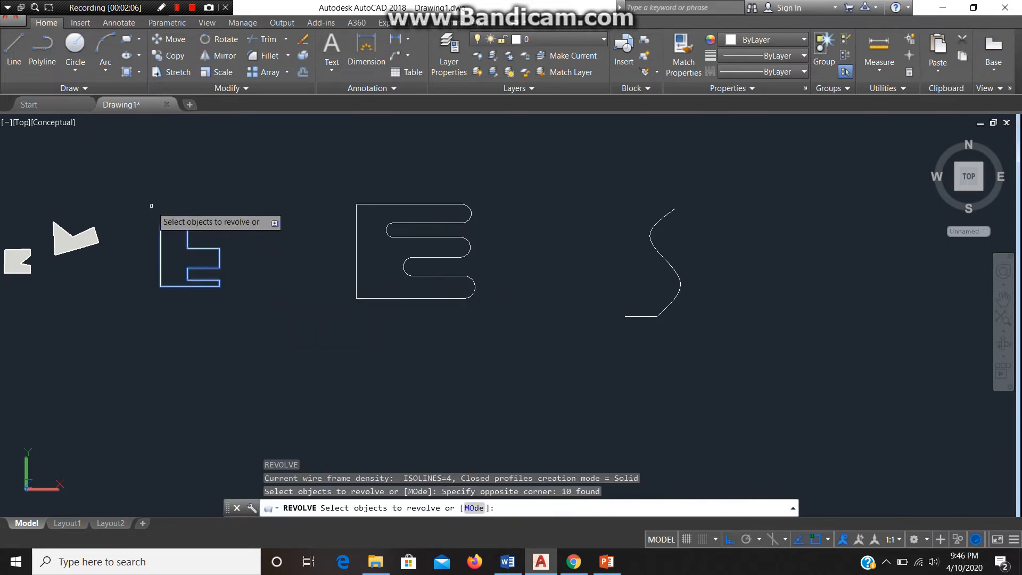
key("Return")
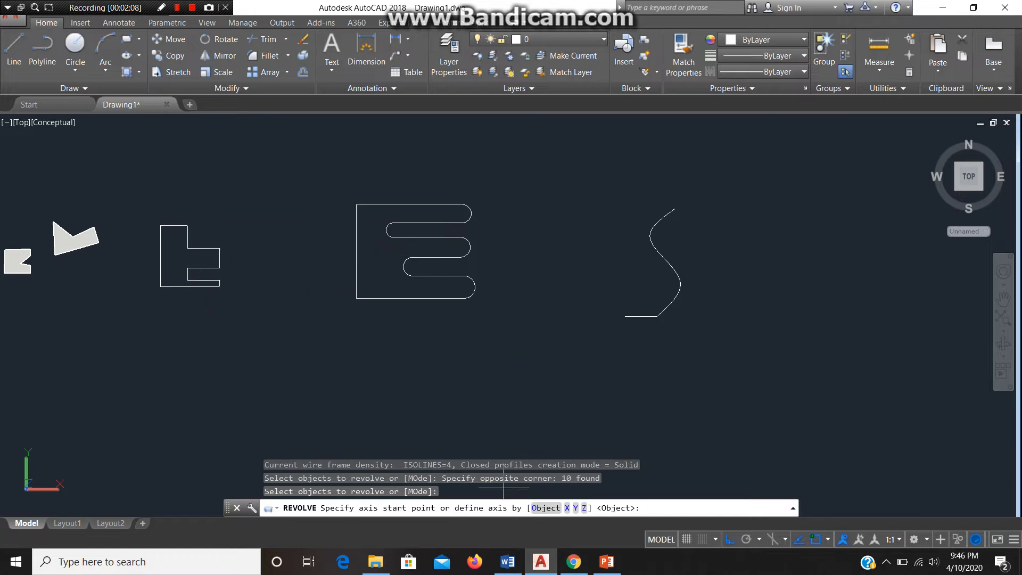
middle_click_drag(140, 279, 173, 290)
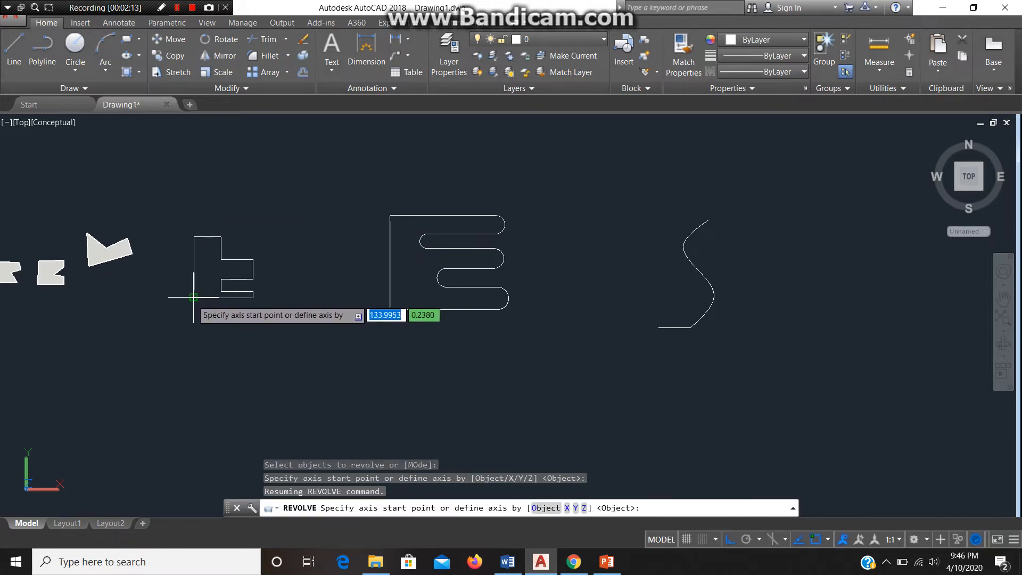
left_click(193, 297)
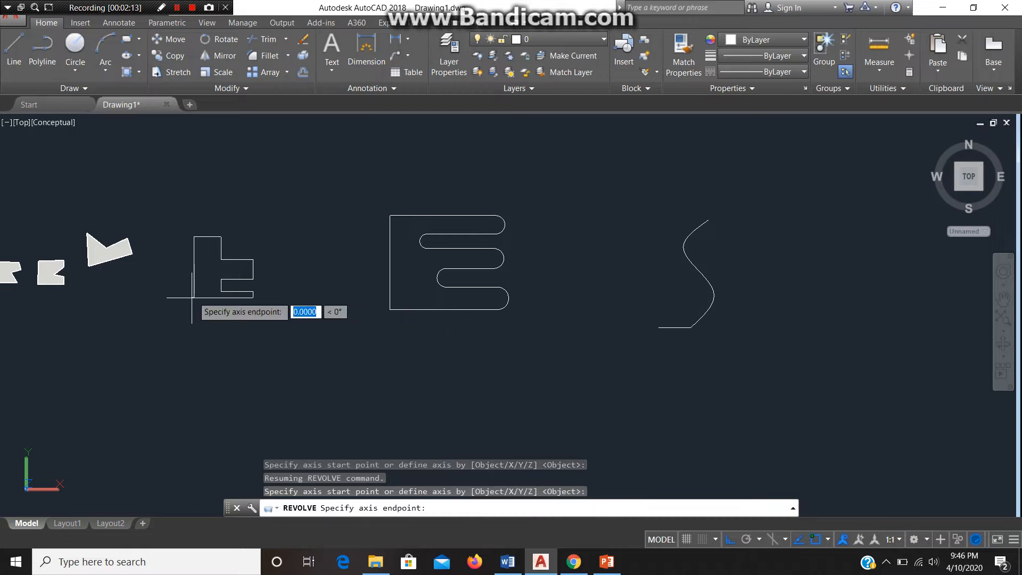
left_click(193, 237)
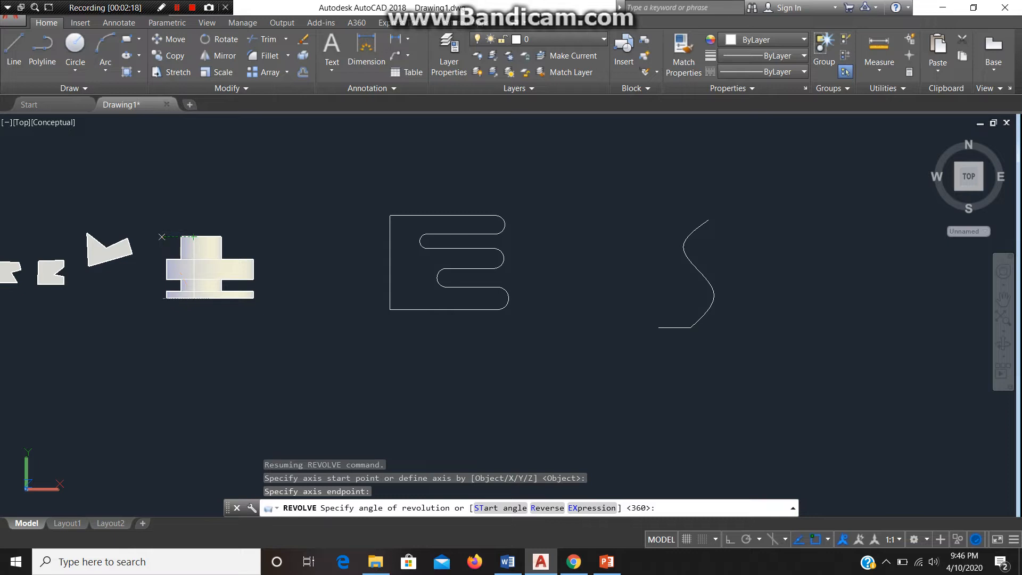
type("270")
key("Return")
key("Return")
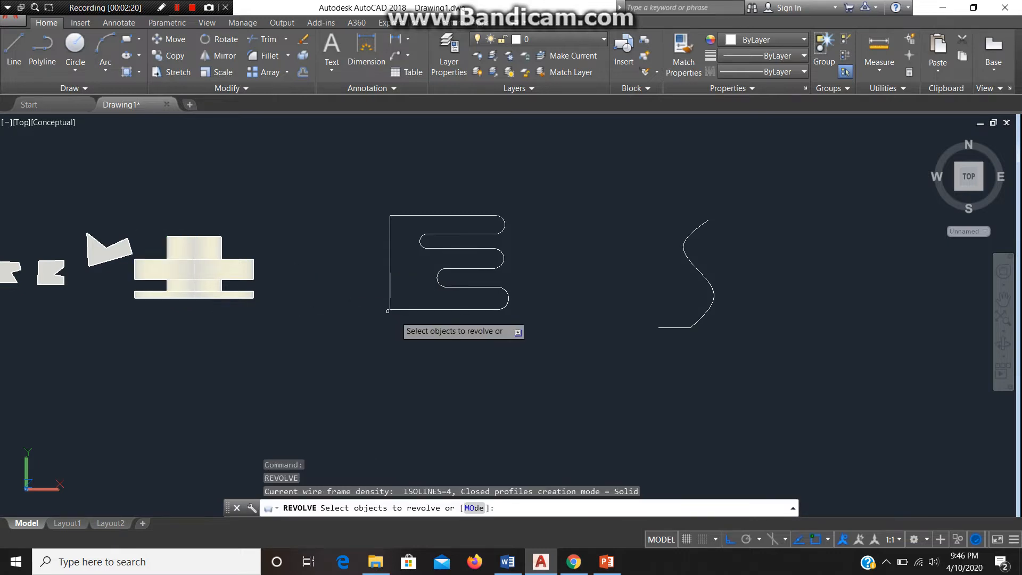
left_click(496, 309)
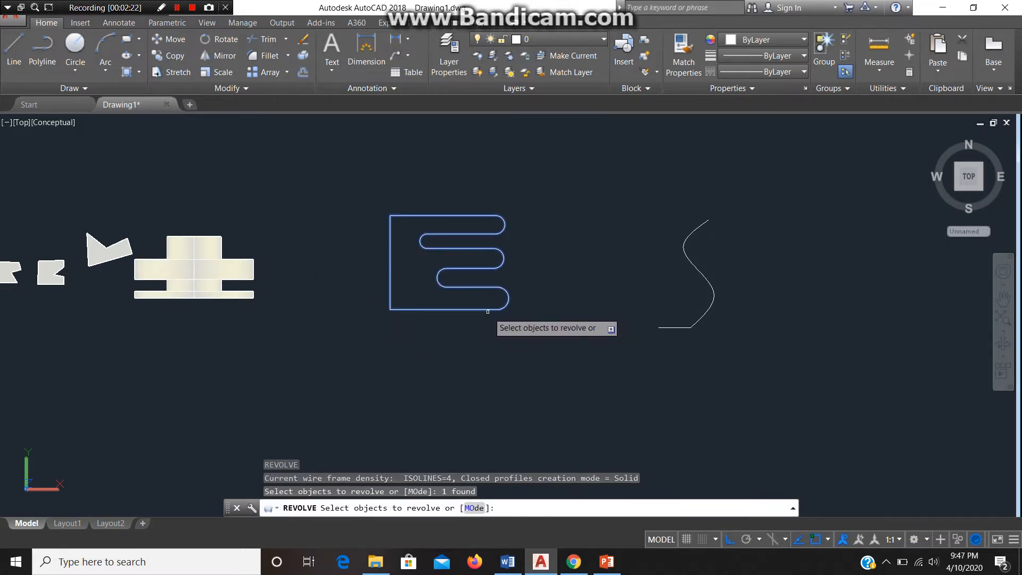
key("Return")
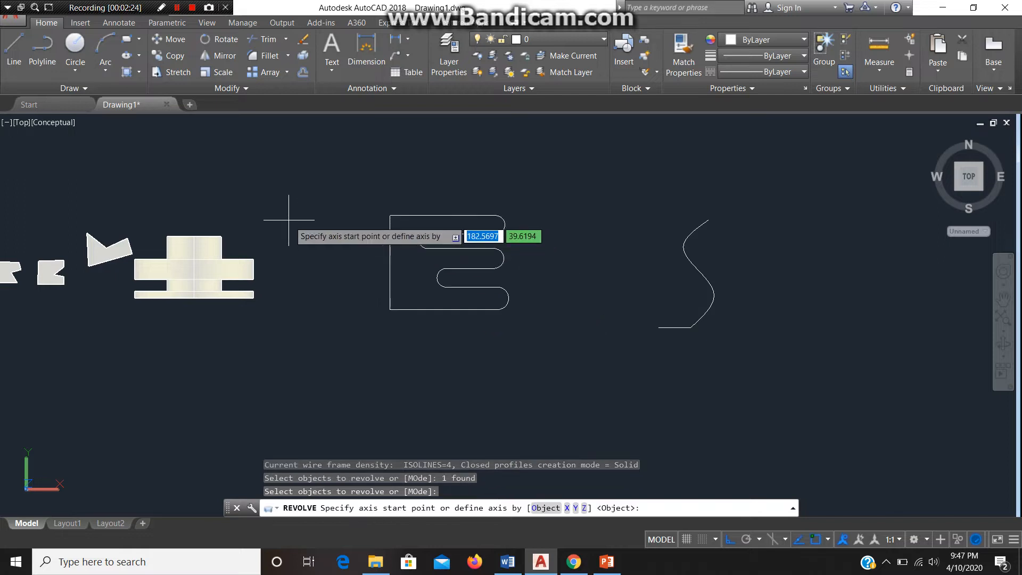
key("Escape")
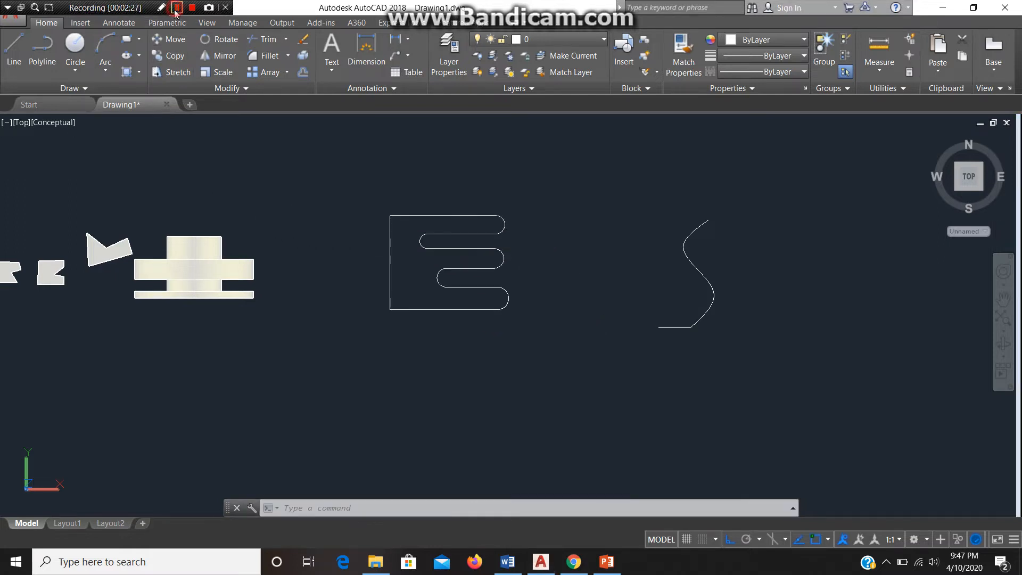
left_click(350, 278)
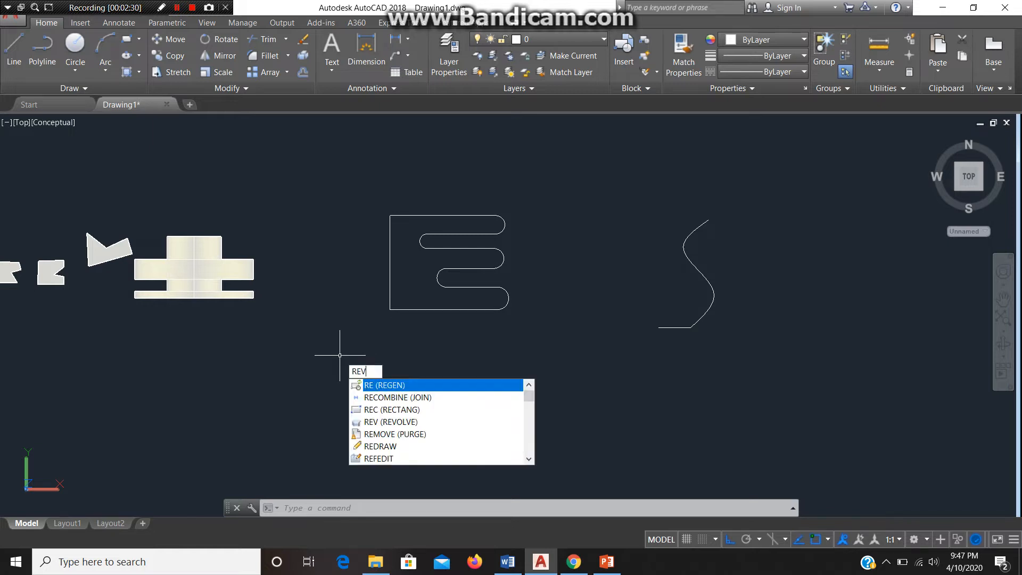
Revolve the rounded polyline profile 360 degrees about a horizontal axis picked a short distance below it.
key("Return")
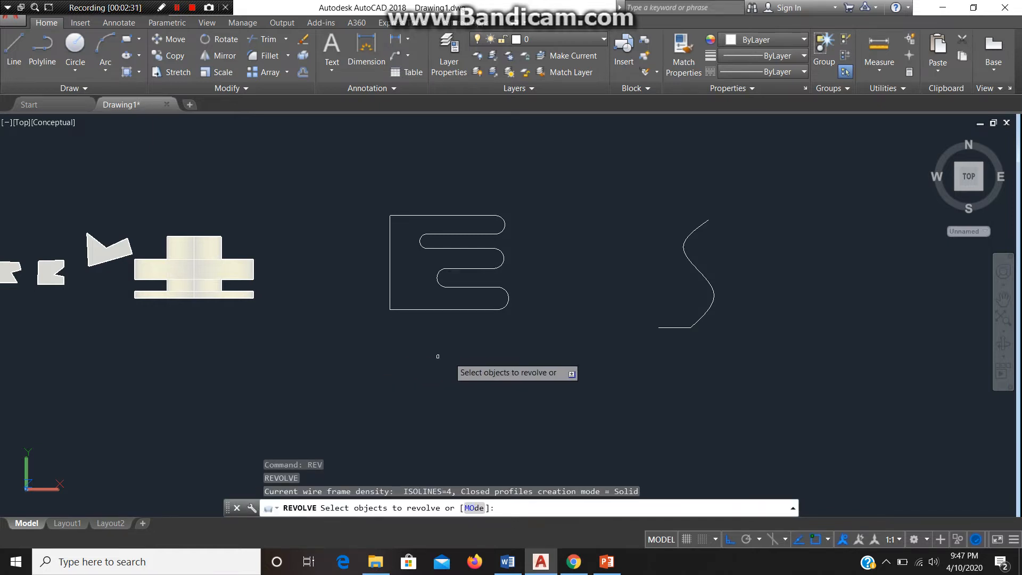
left_click(485, 311)
key("Return")
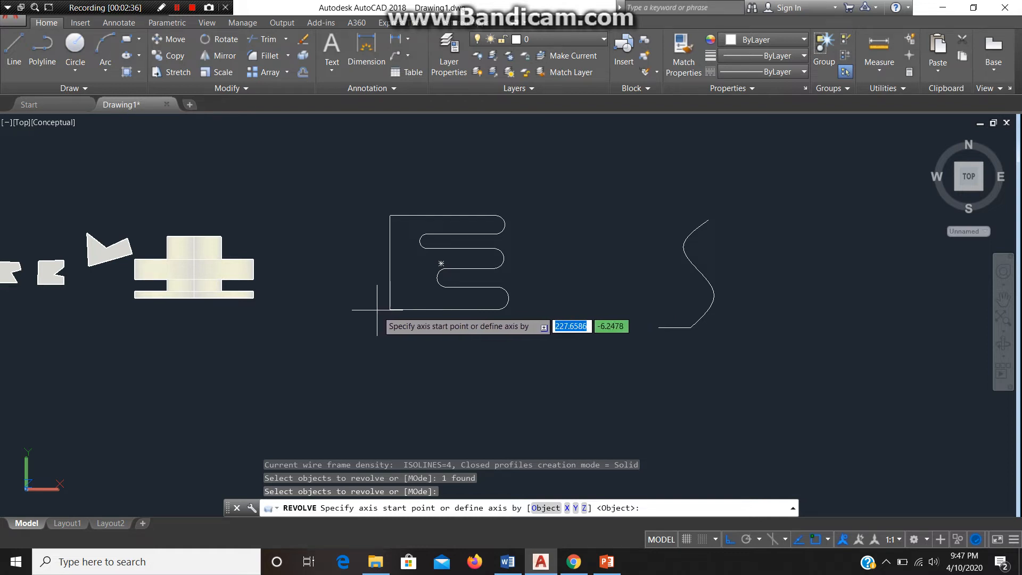
left_click(382, 359)
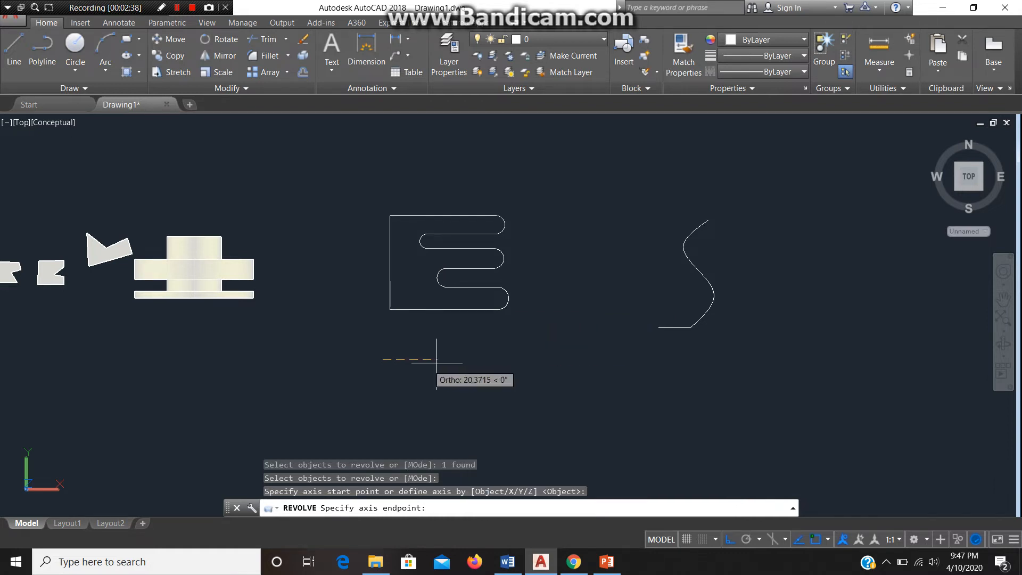
left_click(523, 359)
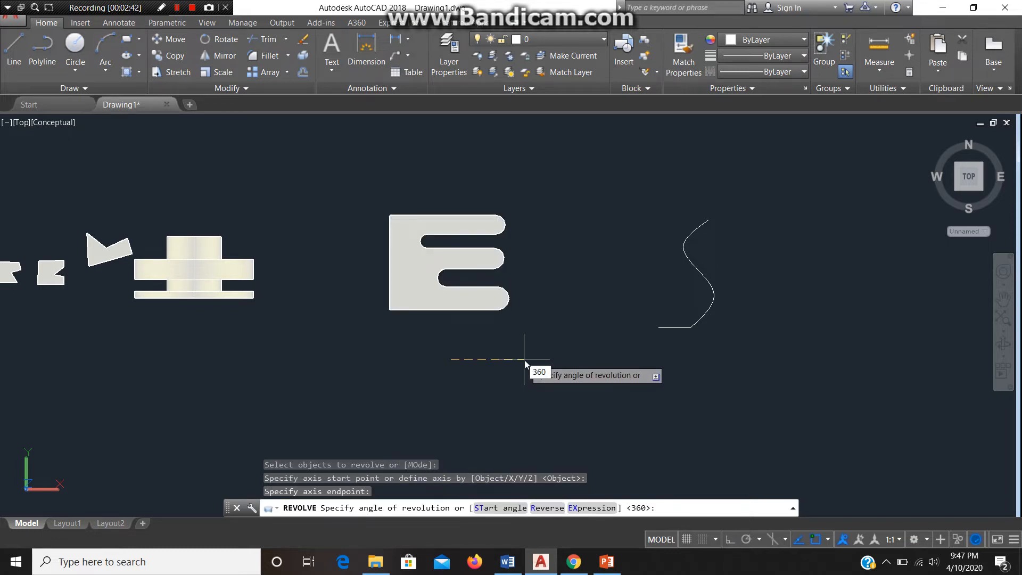
key("Return")
middle_click_drag(622, 366, 532, 359)
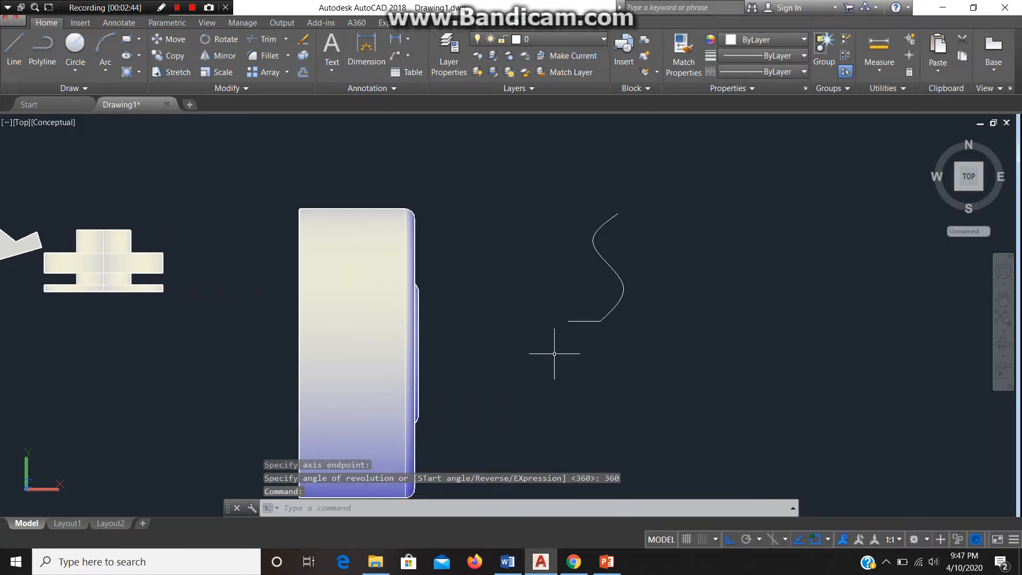
type("RE")
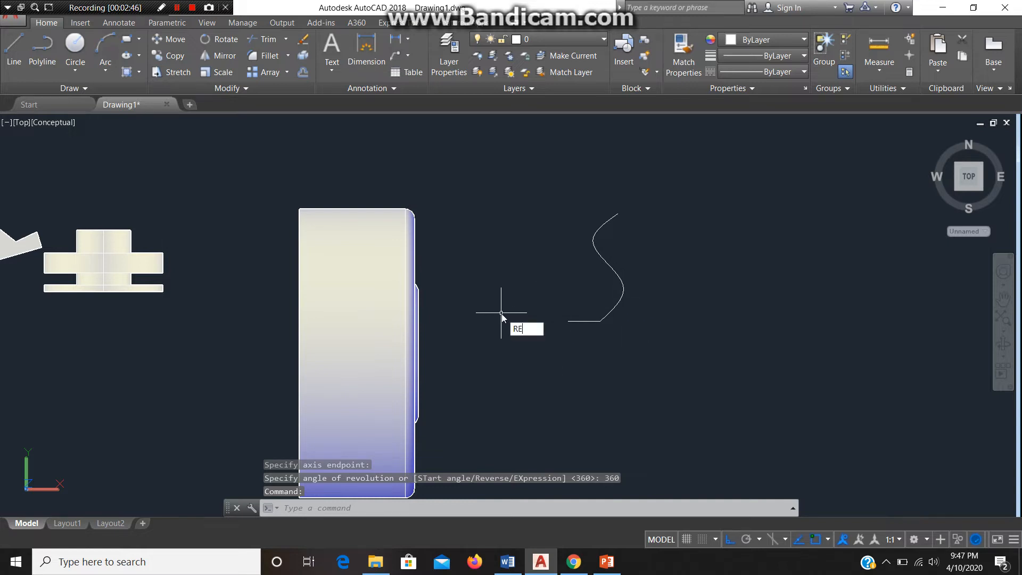
type("V")
key("Return")
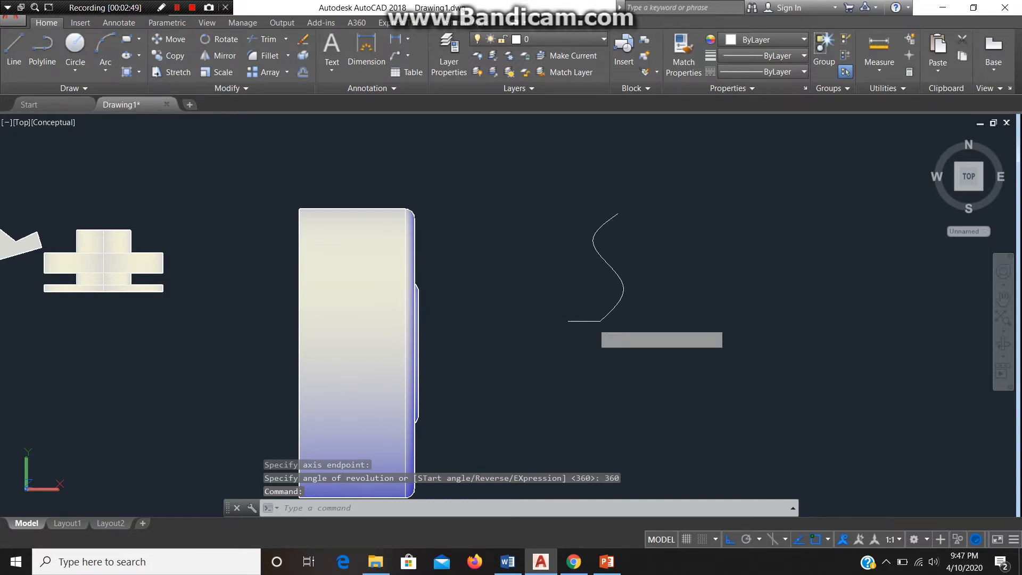
key("Escape")
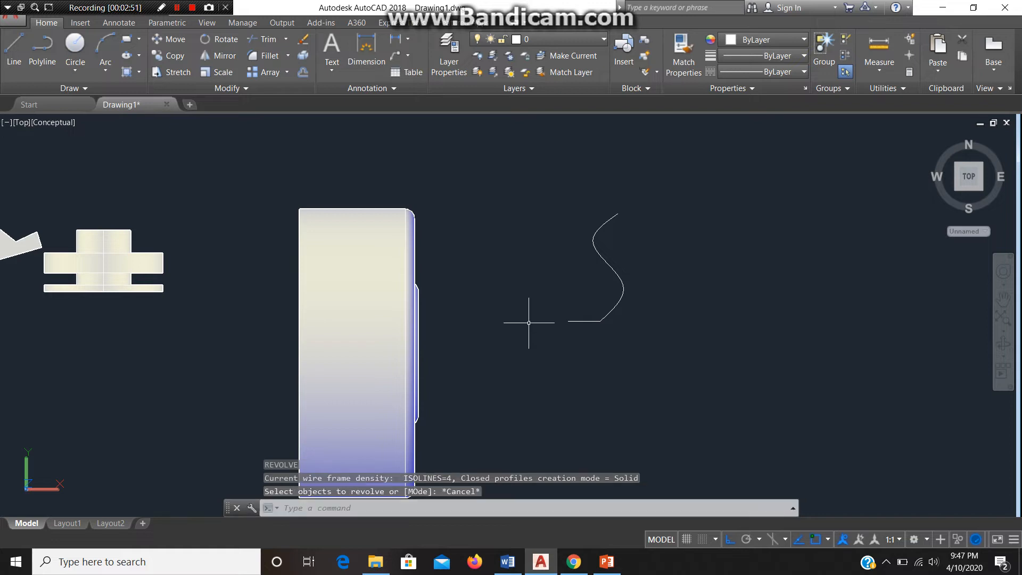
Join the S-shaped spline and the short horizontal line at its lower end into one object.
type("J")
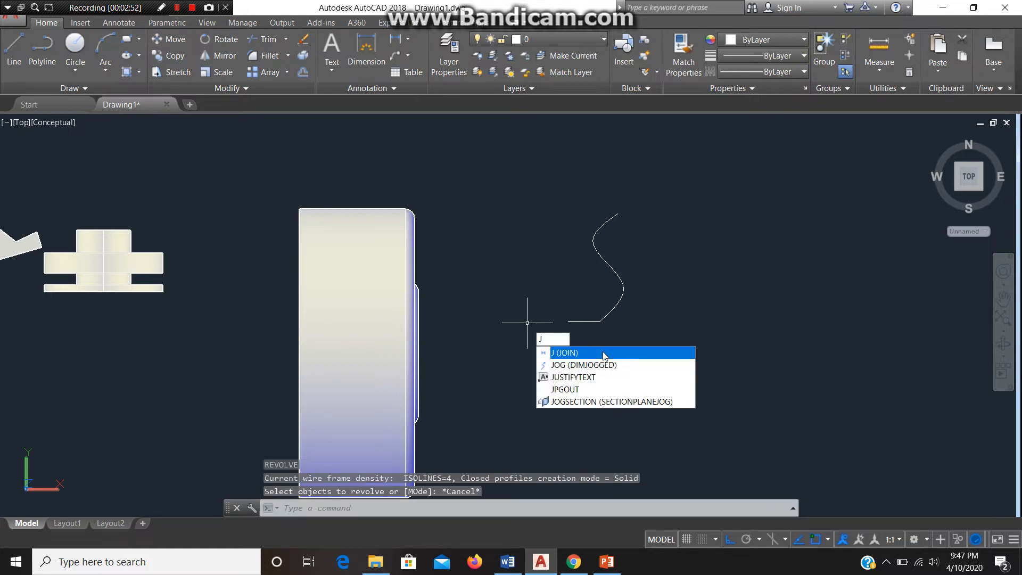
left_click(605, 349)
left_click(639, 334)
left_click(581, 255)
key("Return")
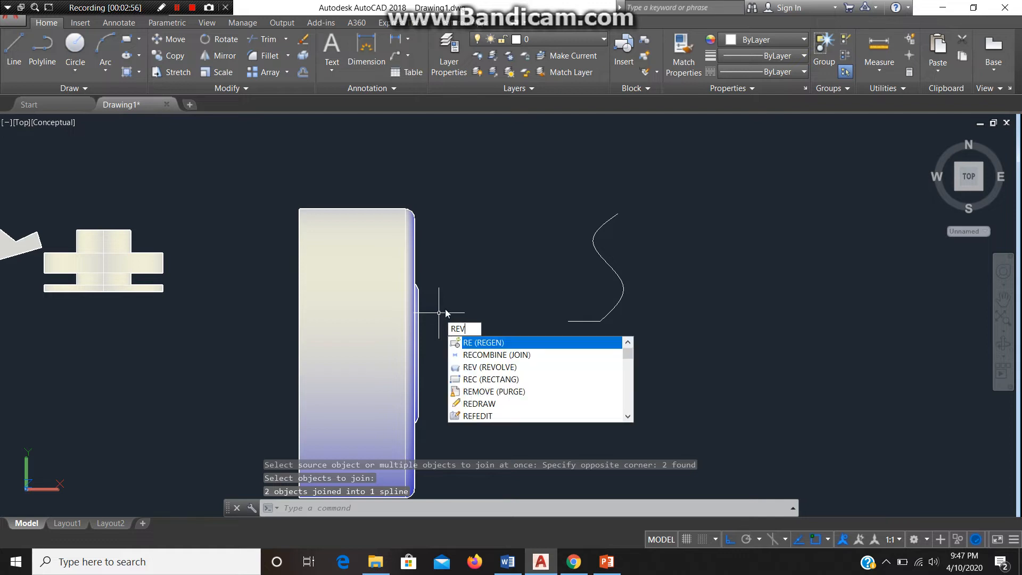
Revolve the joined spline profile 360 degrees about a vertical axis through the left end of its base line.
key("Return")
left_click(592, 320)
key("Return")
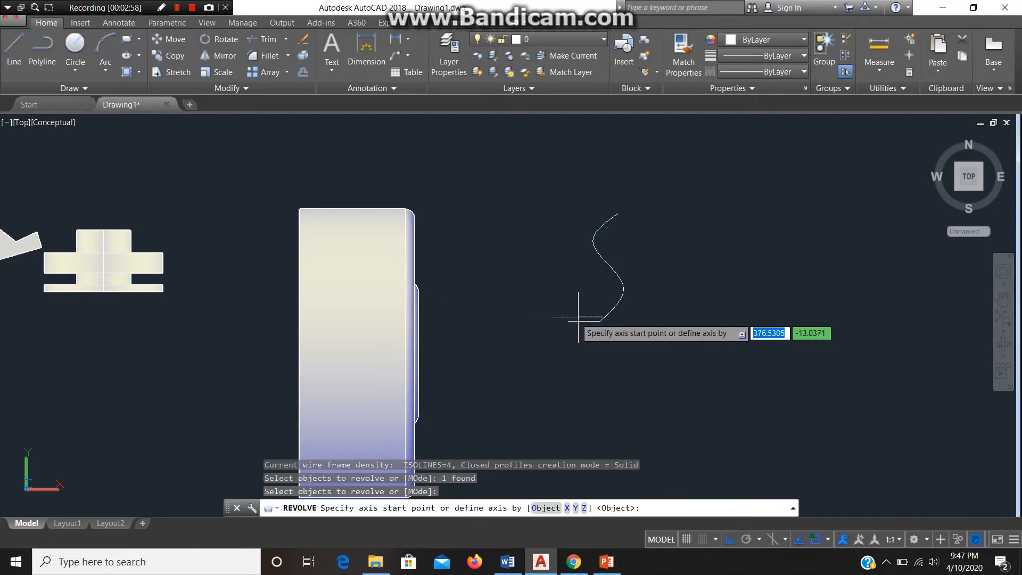
left_click(568, 321)
left_click(568, 213)
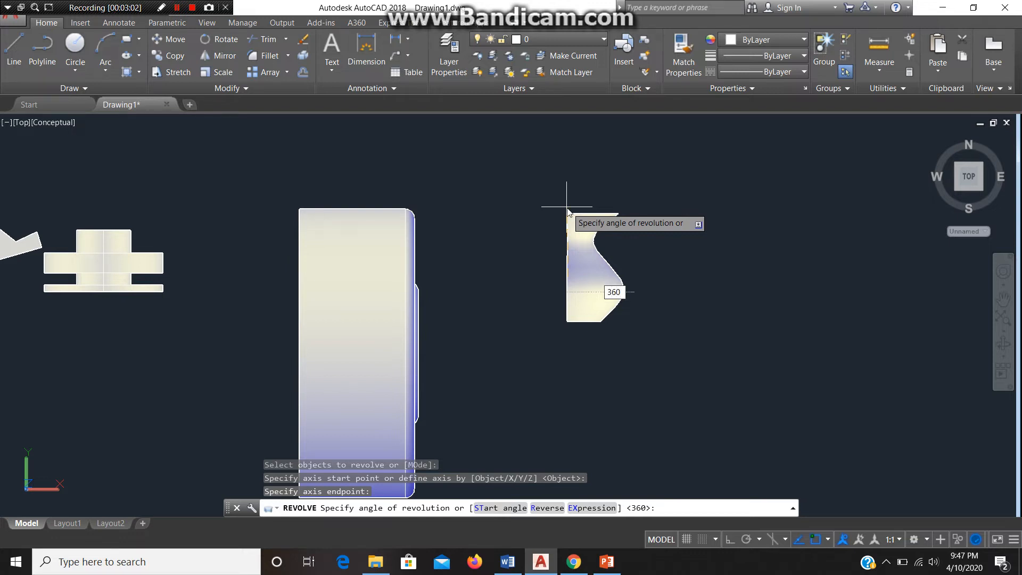
key("Return")
Orbit around the revolved objects to examine the cut section of the stepped solid, the grooved wheel and the vase.
scroll(637, 301, "down", 2)
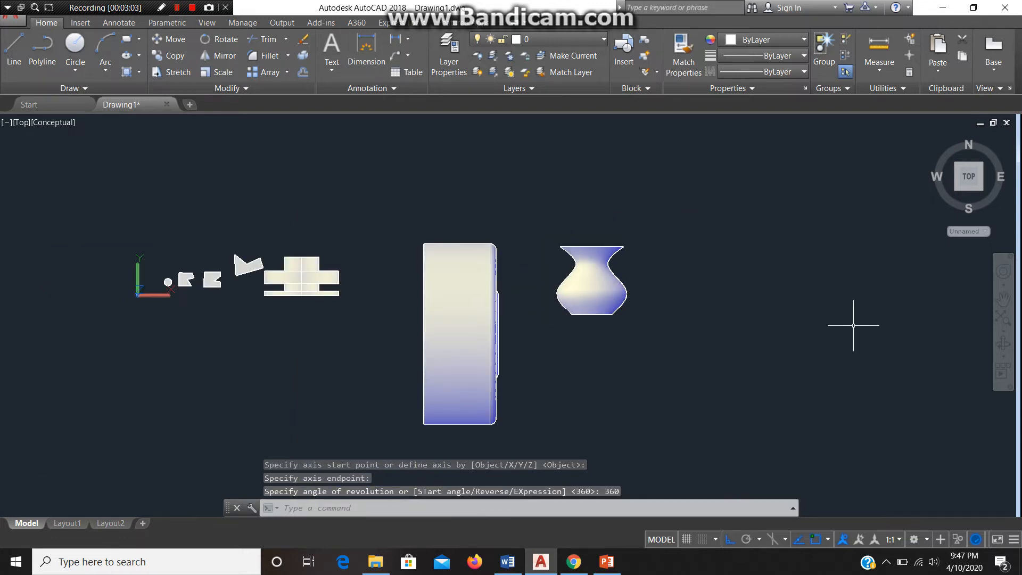
left_click(1003, 345)
scroll(285, 282, "up", 2)
left_click_drag(286, 277, 340, 199)
scroll(638, 374, "up", 5)
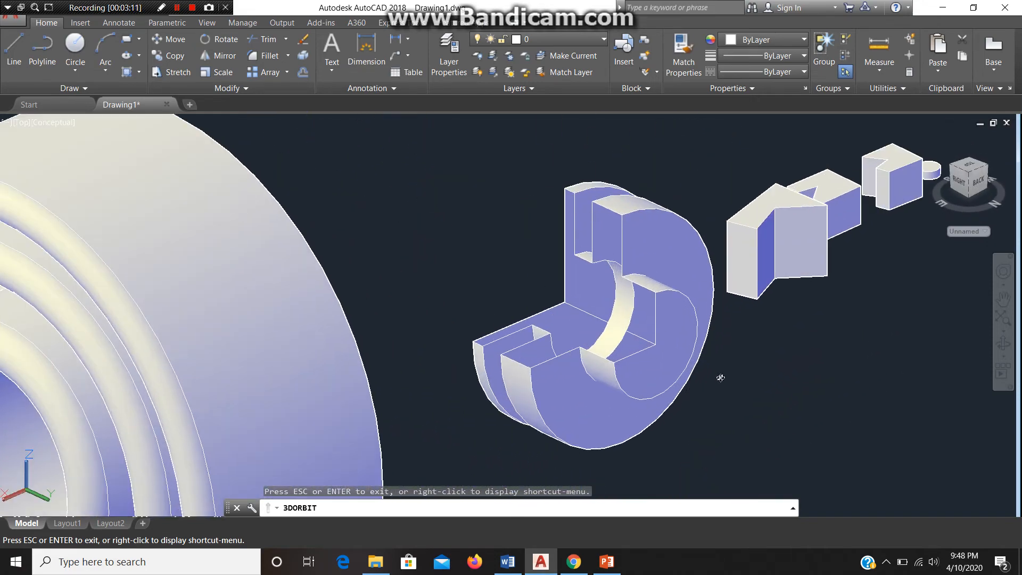
left_click_drag(720, 378, 763, 387)
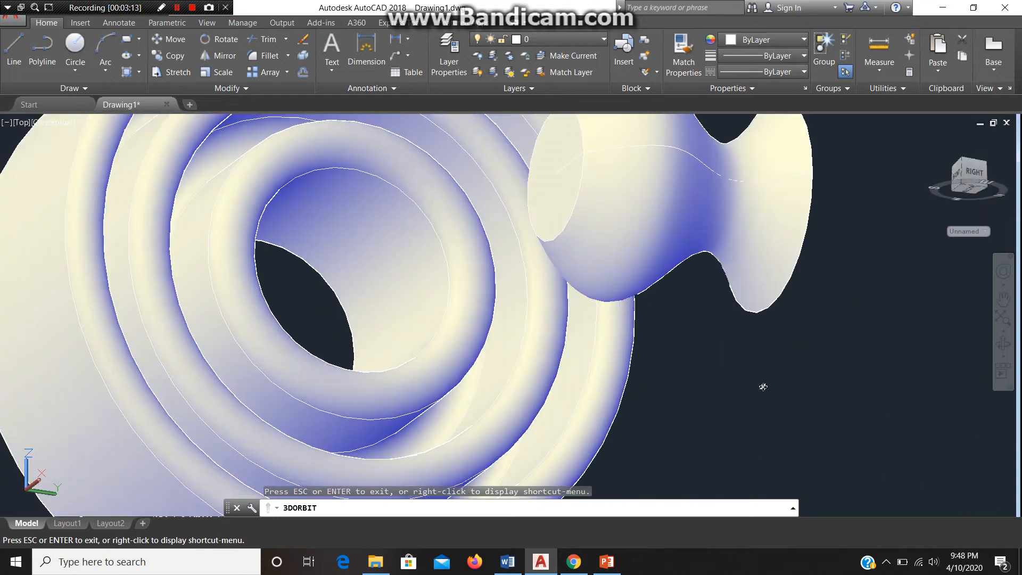
left_click_drag(426, 347, 876, 429)
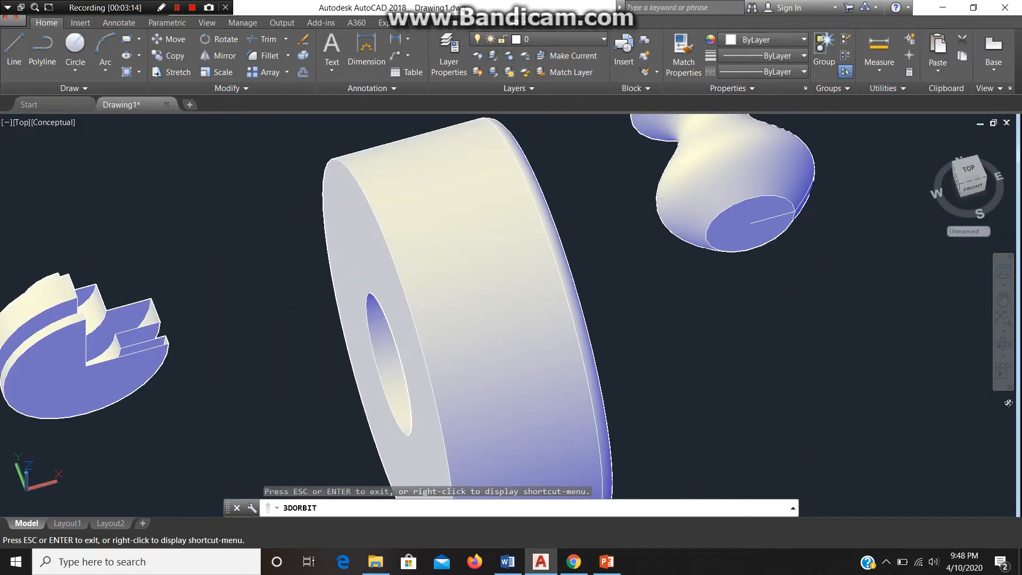
Examine the wheel, the stepped solid and the inside of the vase from different sides with Free Orbit, then leave the orbit.
left_click(1000, 357)
left_click(985, 380)
left_click_drag(639, 359, 476, 364)
scroll(267, 378, "up", 5)
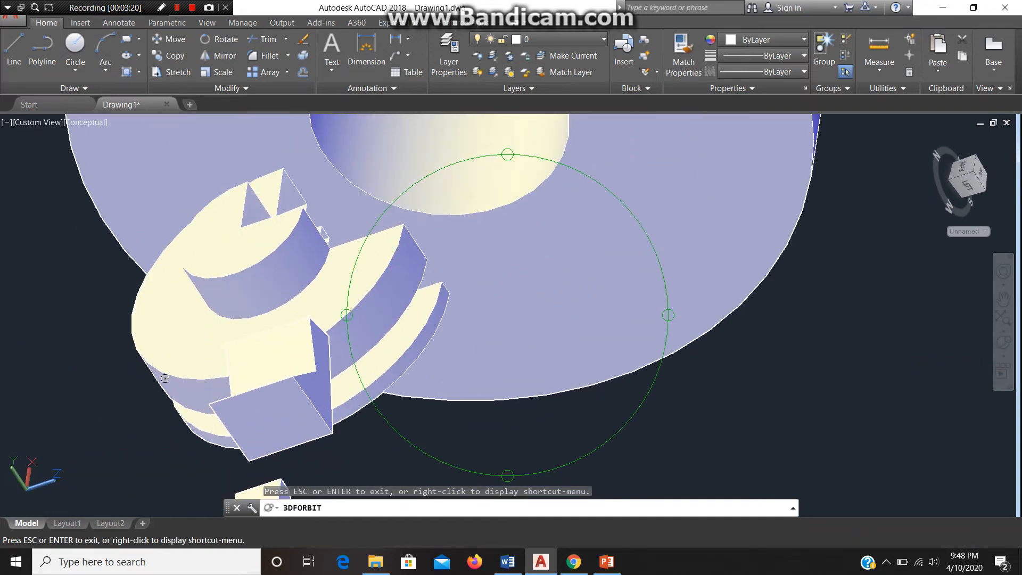
left_click_drag(346, 335, 676, 304)
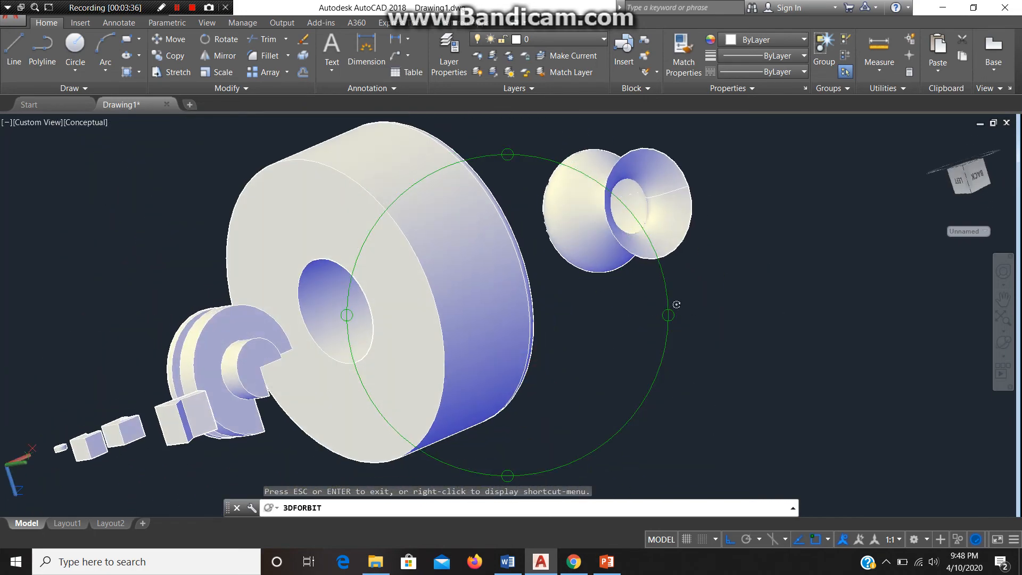
left_click_drag(616, 147, 516, 220)
right_click(519, 224)
left_click(548, 249)
scroll(600, 316, "down", 6)
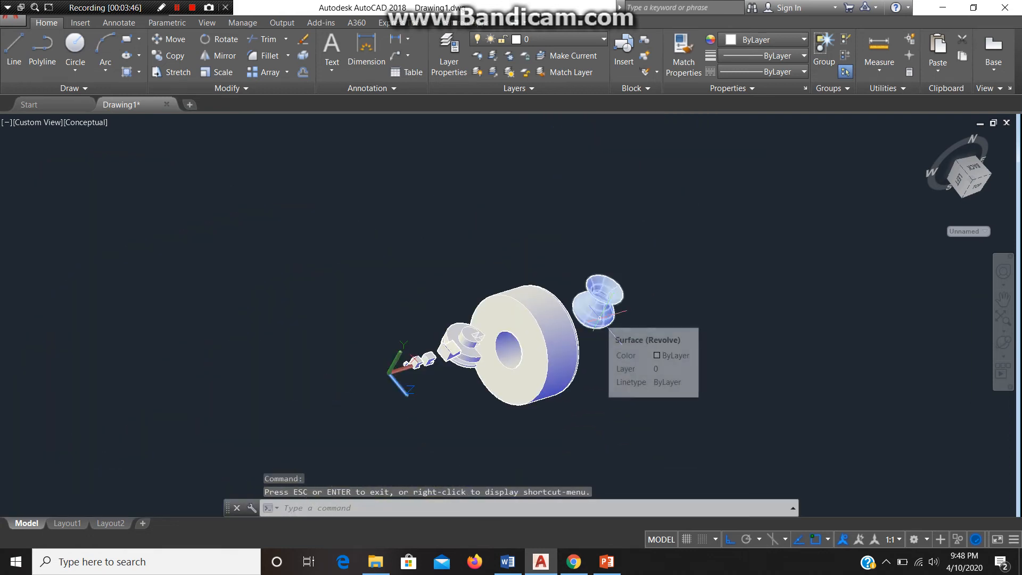
scroll(598, 315, "up", 6)
scroll(599, 314, "down", 5)
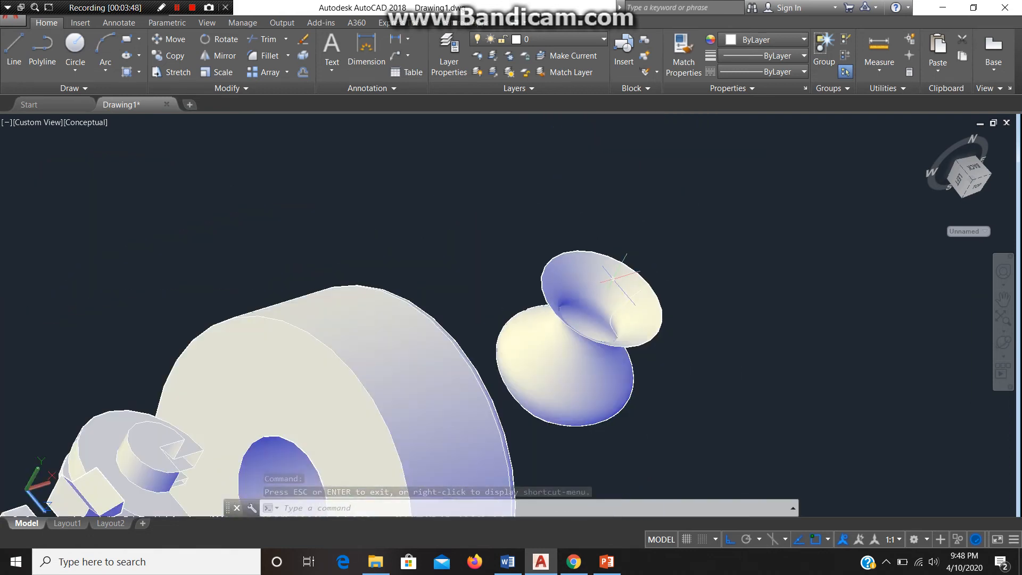
scroll(565, 364, "up", 3)
Undo the orbits, the vase revolve, the join and the 360-degree revolve of the rounded polyline profile.
key("ctrl+z")
key("ctrl+z")
key("ctrl+z")
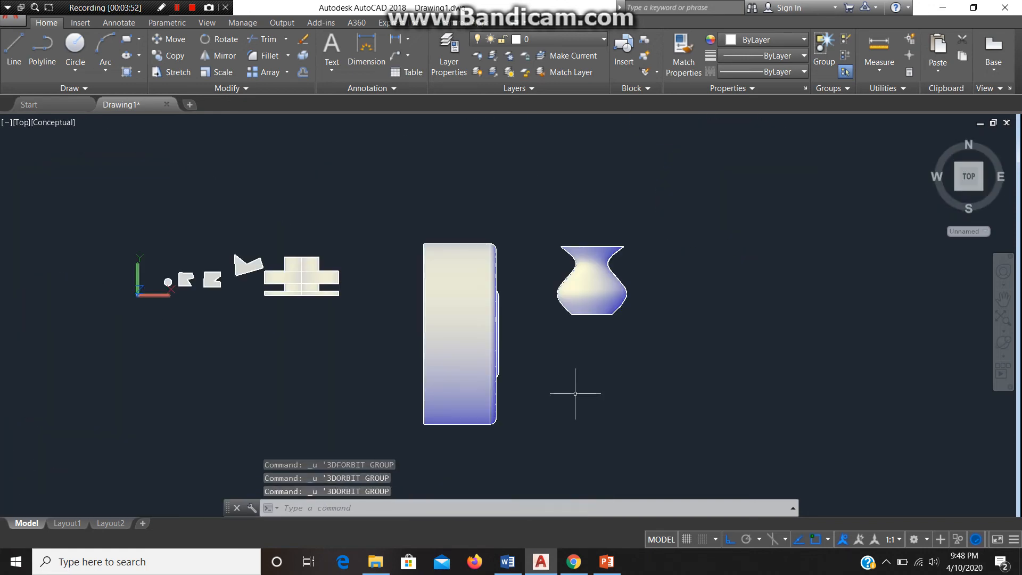
key("ctrl+z")
key("ctrl+z")
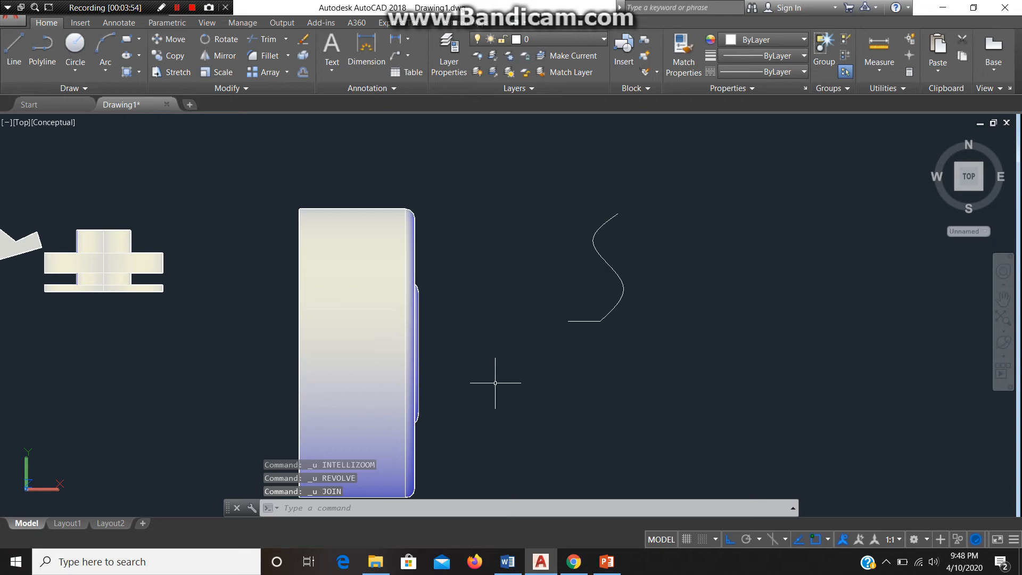
key("ctrl+z")
key("ctrl+z")
scroll(443, 245, "up", 2)
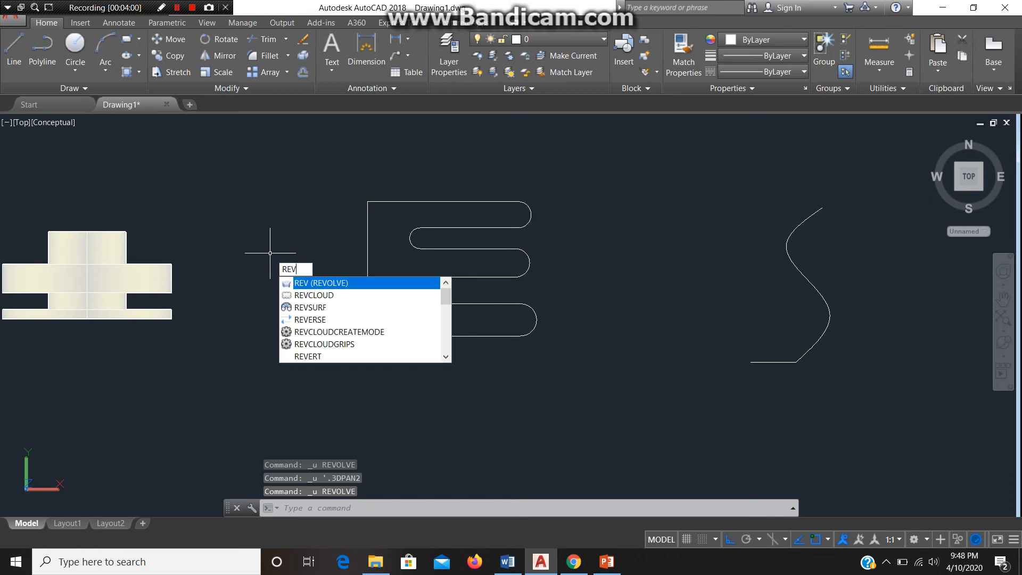
Revolve the rounded polyline profile 360 degrees about a vertical axis set slightly outside its straight left edge.
key("Return")
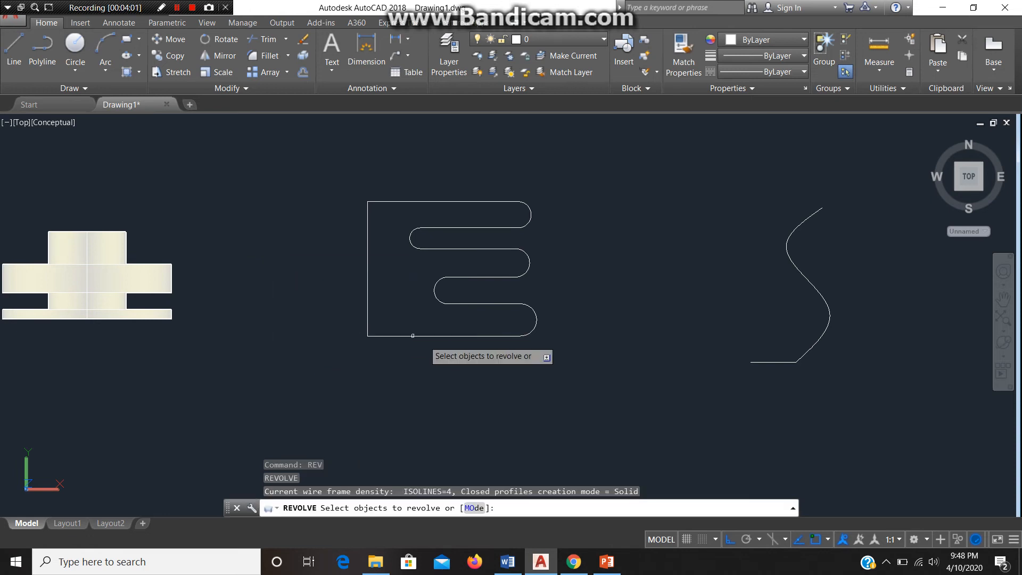
left_click(478, 336)
key("Return")
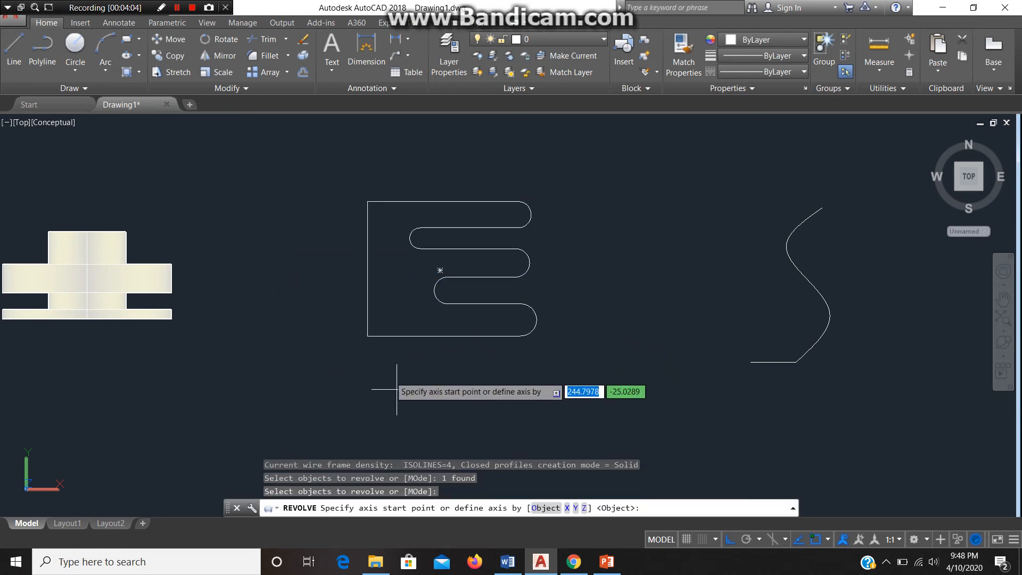
left_click(352, 339)
left_click(345, 224)
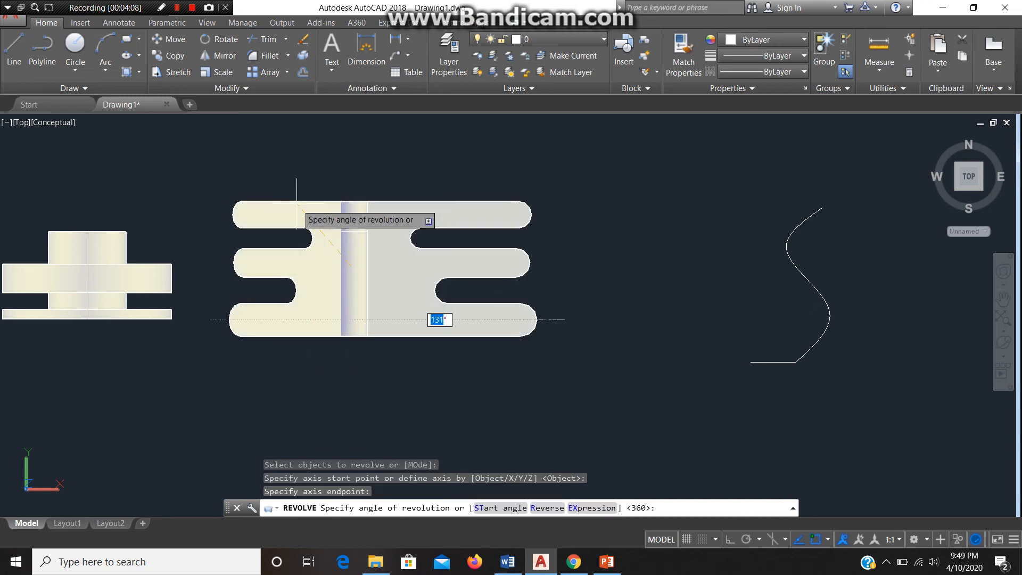
type("360")
key("Return")
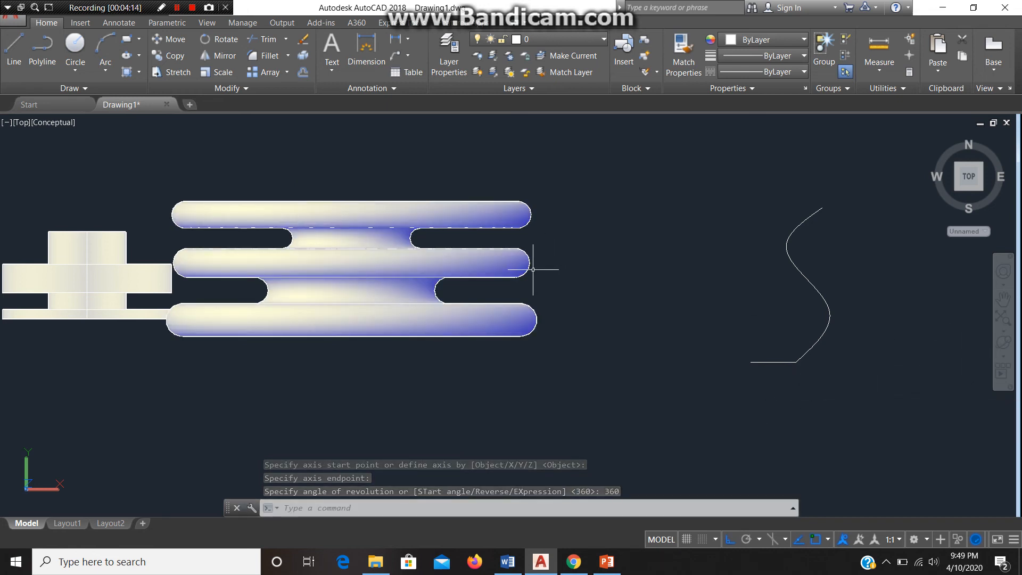
Orbit around the revolved grooved wheel to examine it up close from a tilted angle, and leave the orbit.
type("3do")
key("Return")
left_click_drag(460, 291, 463, 419)
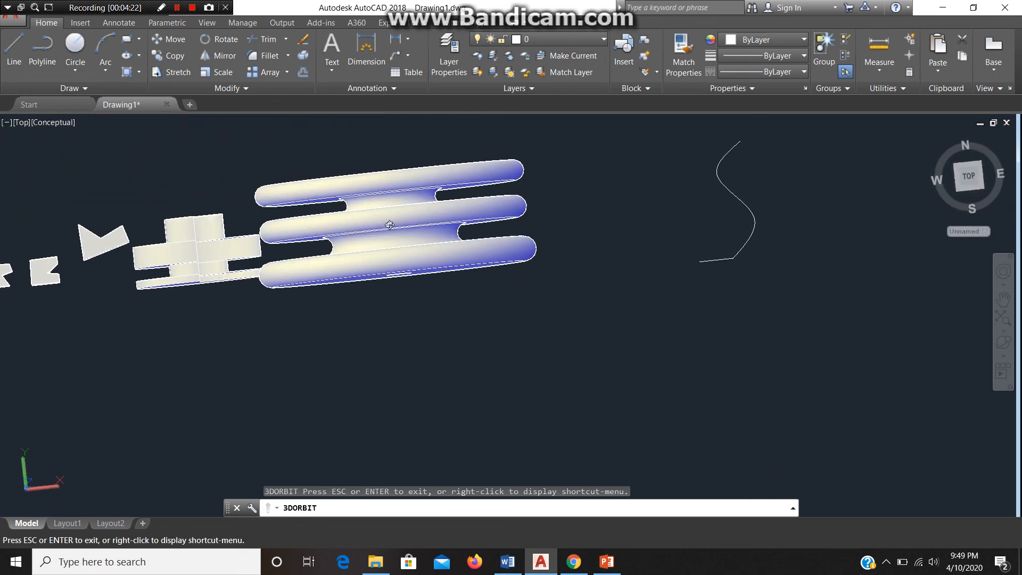
scroll(389, 225, "up", 5)
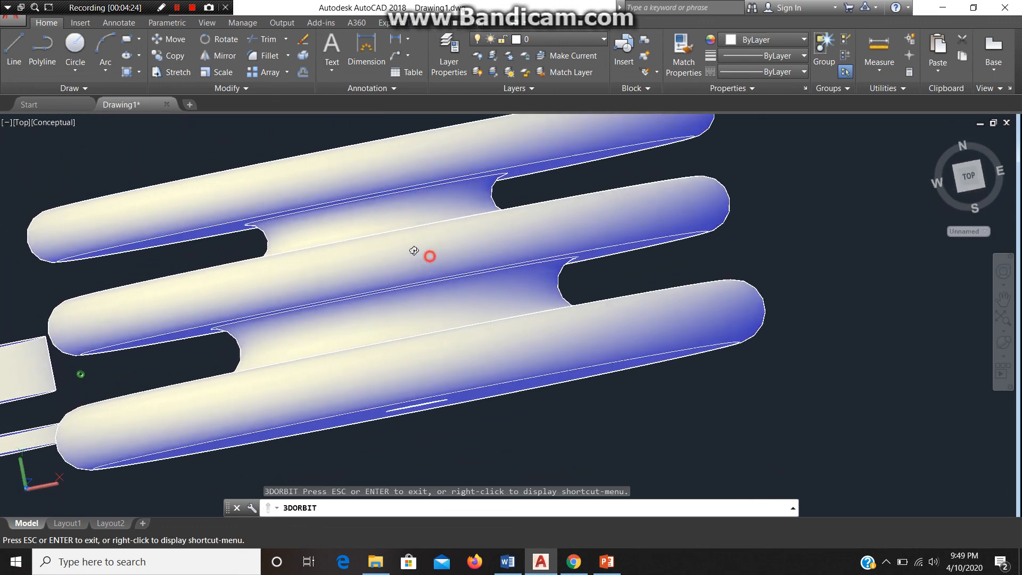
mouse_move(414, 251)
left_mouse_down()
mouse_move(383, 235)
mouse_move(422, 239)
mouse_move(378, 189)
mouse_move(415, 257)
left_mouse_up()
right_click(416, 257)
left_click(438, 261)
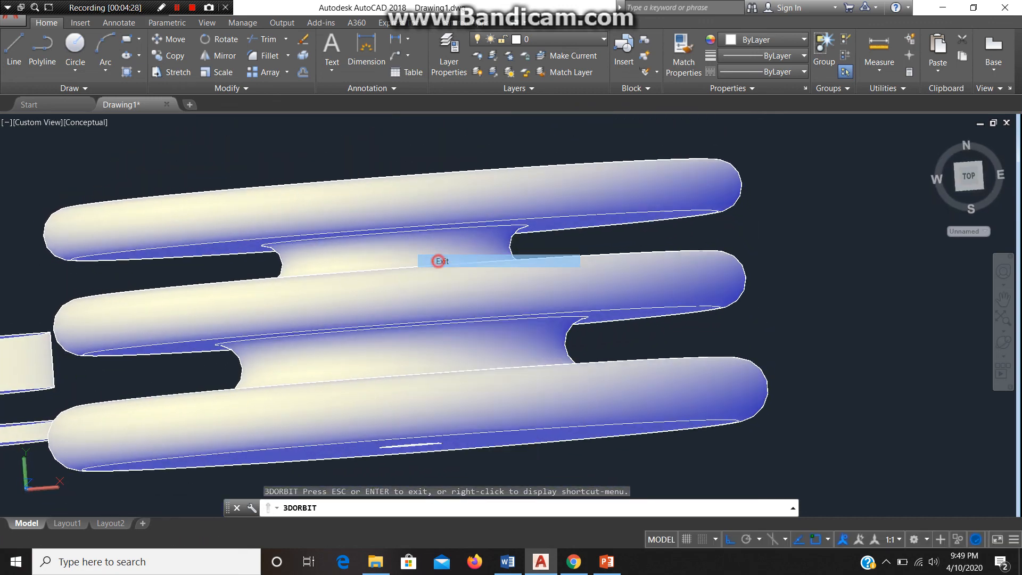